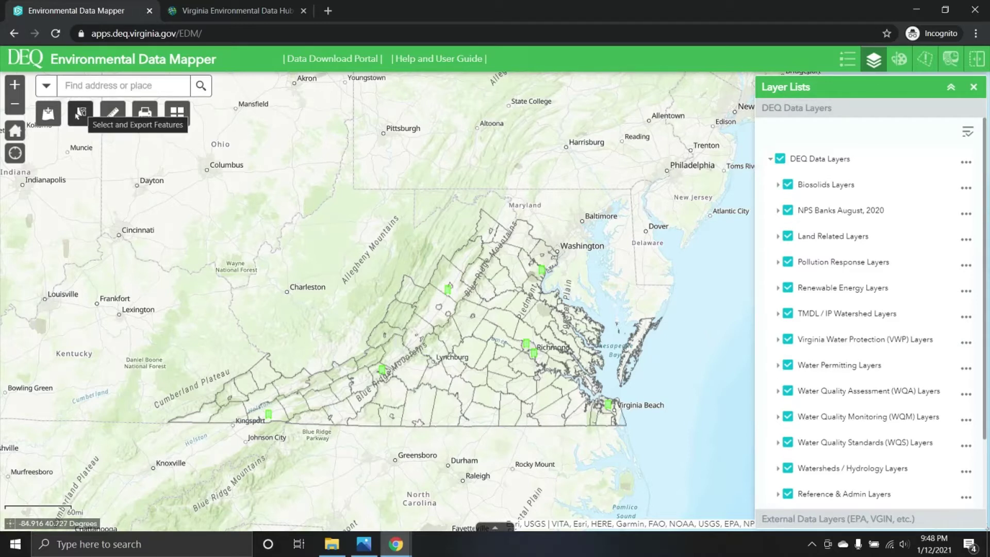
- Open the Select and Export Features tool, browse its layer list, and show the Select methods
left_click(80, 113)
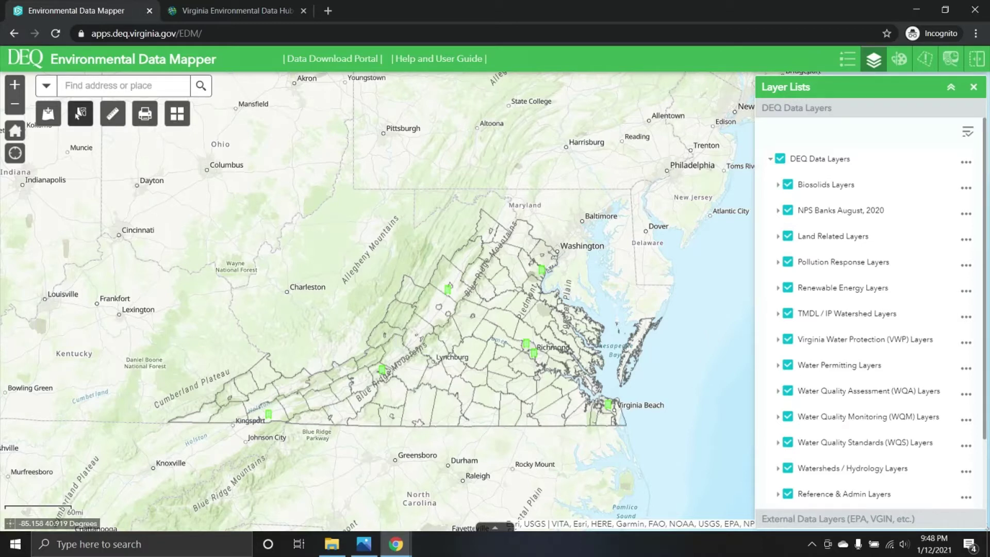
left_click(80, 115)
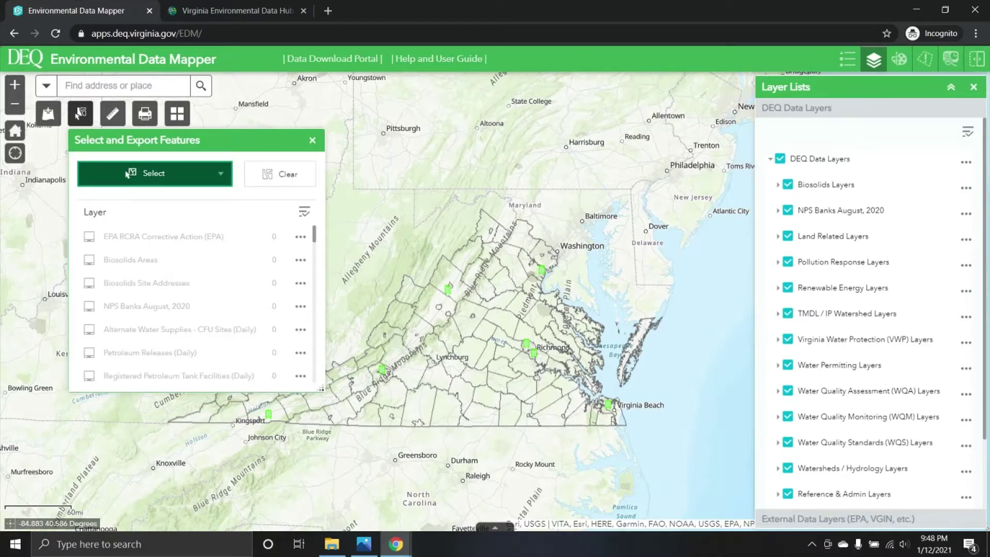
left_click_drag(314, 234, 314, 351)
scroll(196, 304, "up", 5)
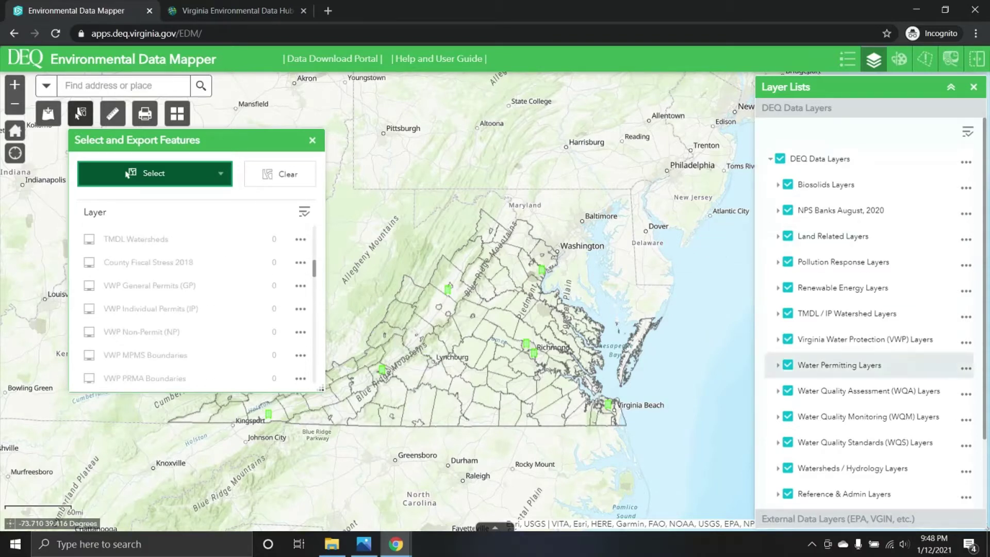
scroll(196, 304, "down", 5)
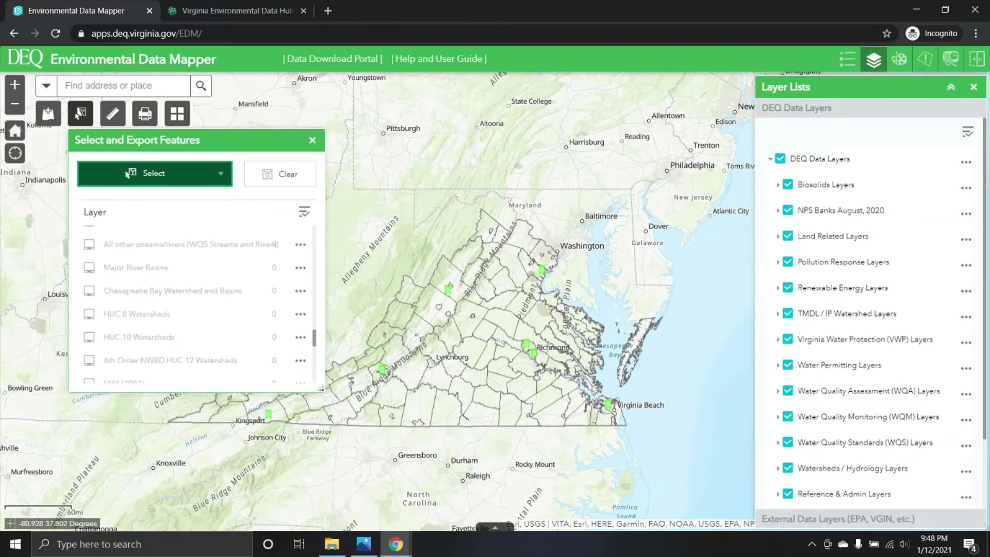
scroll(196, 304, "up", 8)
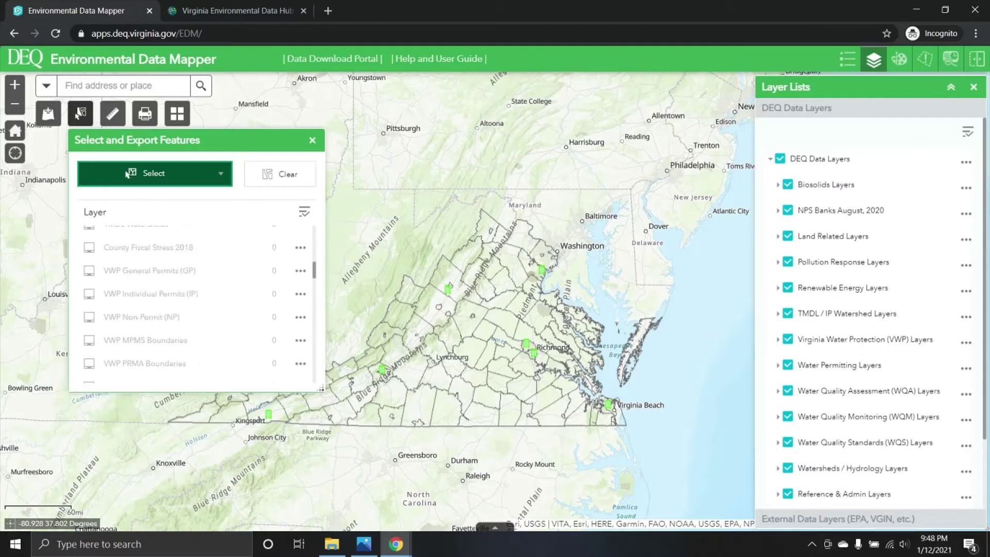
scroll(196, 304, "down", 3)
scroll(196, 304, "down", 5)
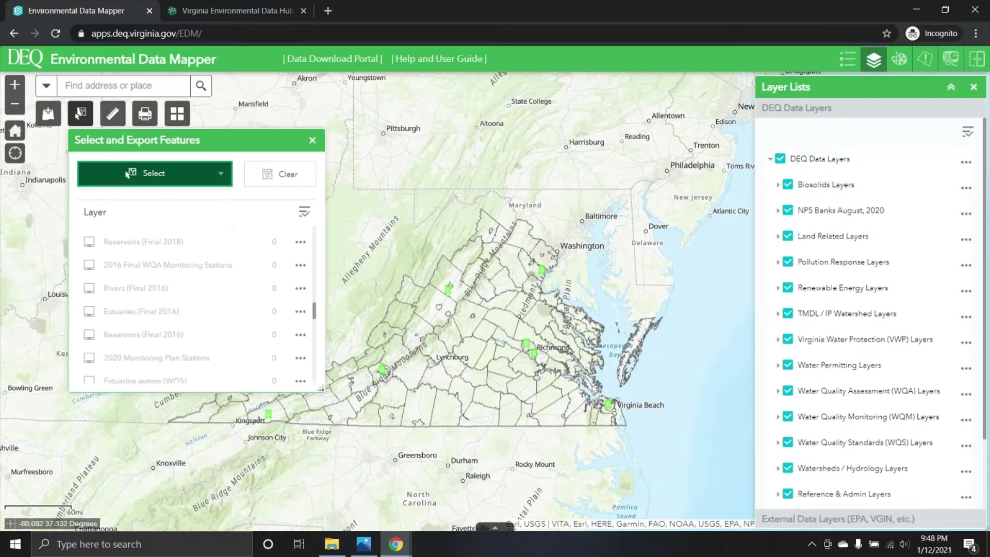
scroll(196, 304, "up", 10)
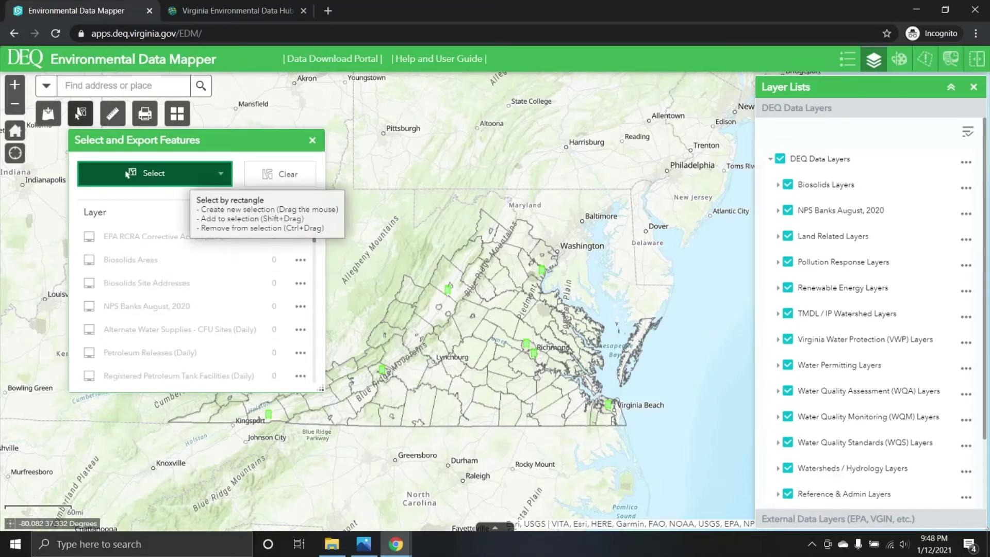
left_click(128, 175)
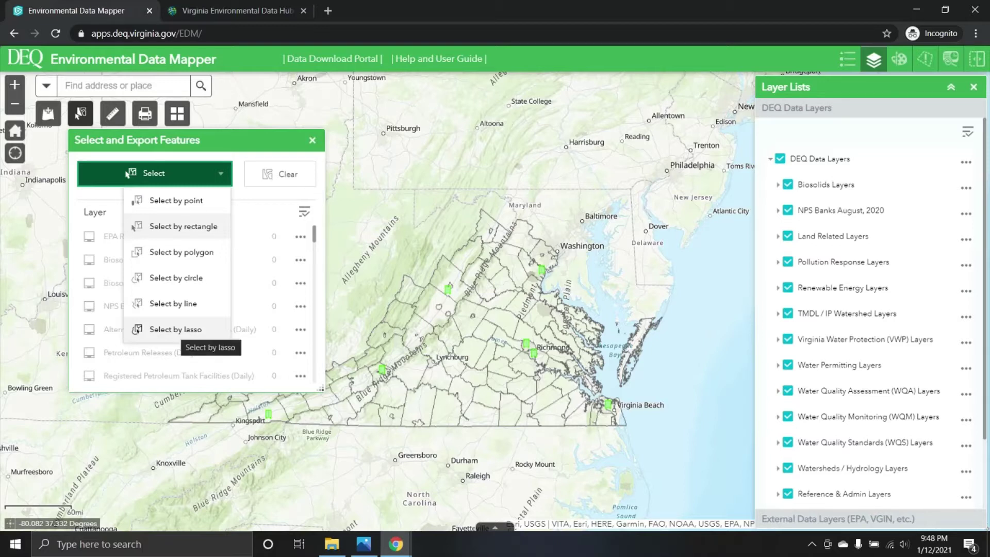
- Choose Select by lasso and look through the selectable layers, each showing 0 selected
left_click(178, 329)
scroll(196, 304, "down", 10)
scroll(198, 304, "down", 10)
scroll(198, 304, "down", 2)
scroll(199, 304, "up", 2)
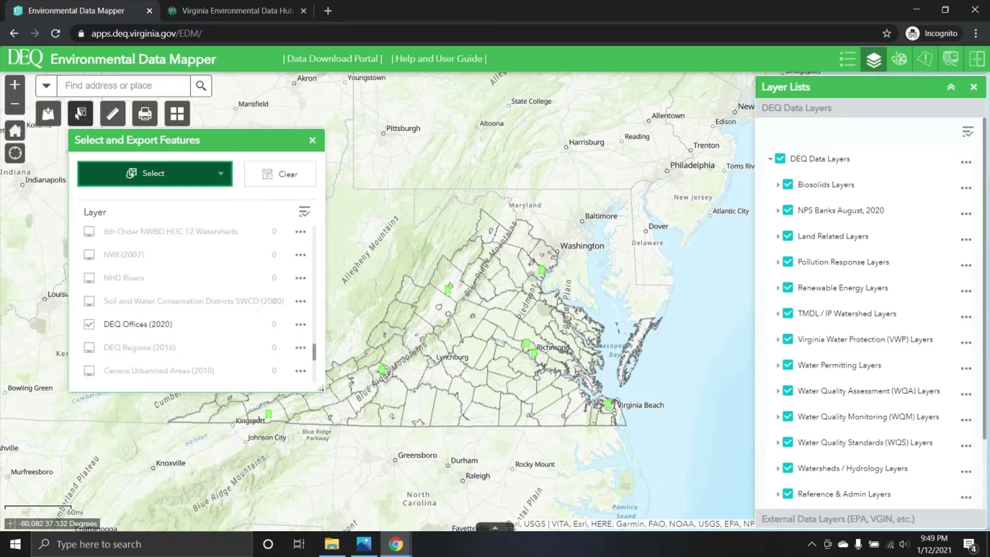
scroll(199, 304, "down", 5)
scroll(199, 305, "up", 5)
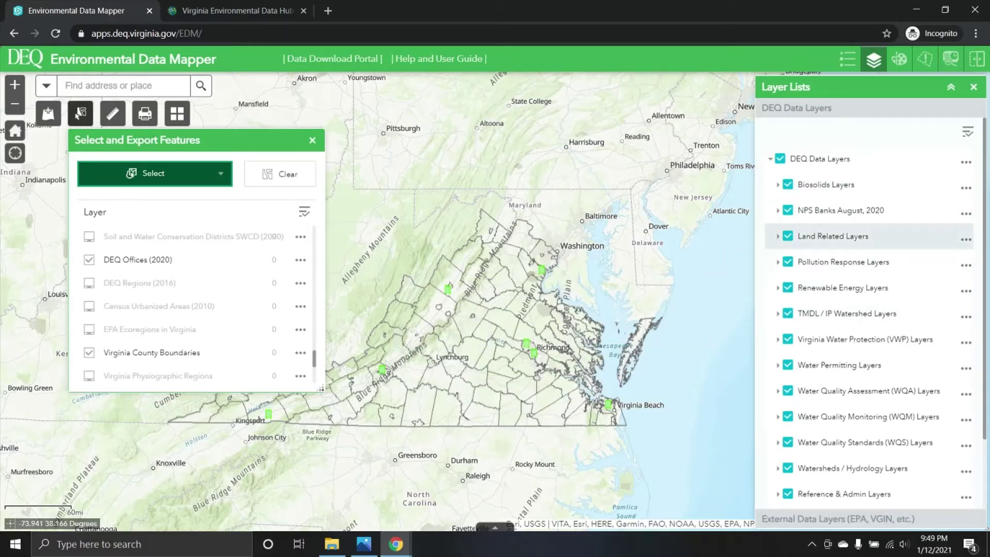
scroll(198, 304, "up", 5)
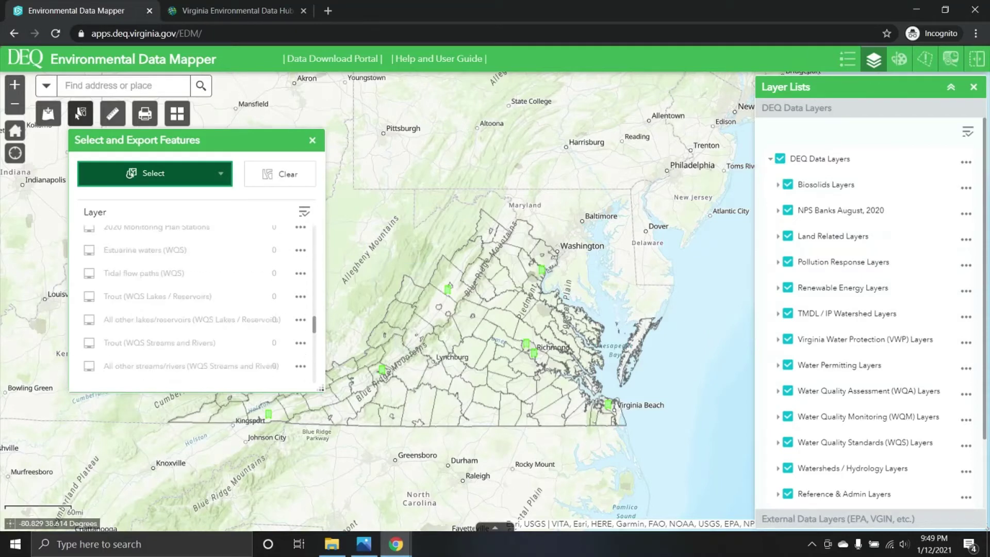
scroll(199, 304, "up", 4)
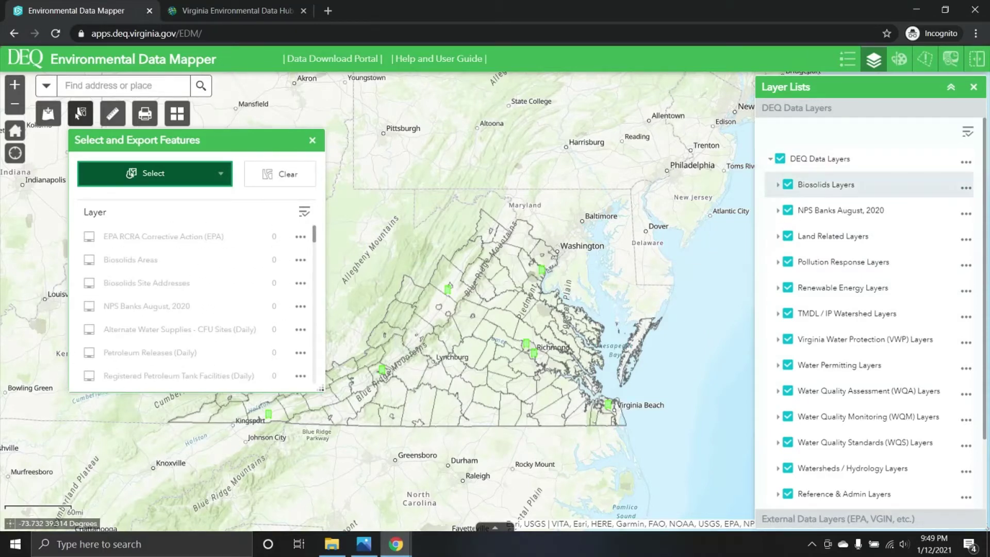
- Tick PReP Reports (Daily) as the layer to select from, showing its points across Virginia
left_click(777, 262)
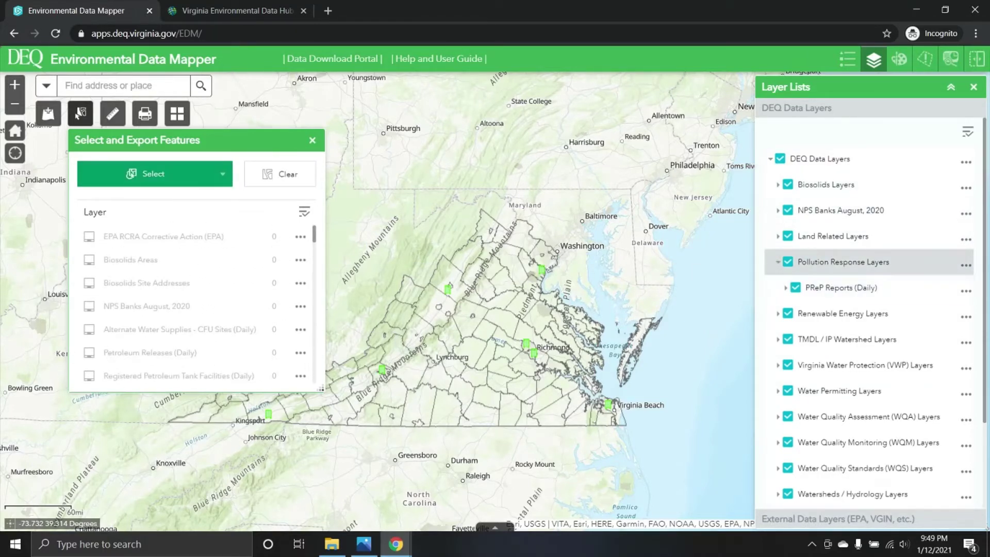
left_click(778, 262)
scroll(199, 304, "down", 5)
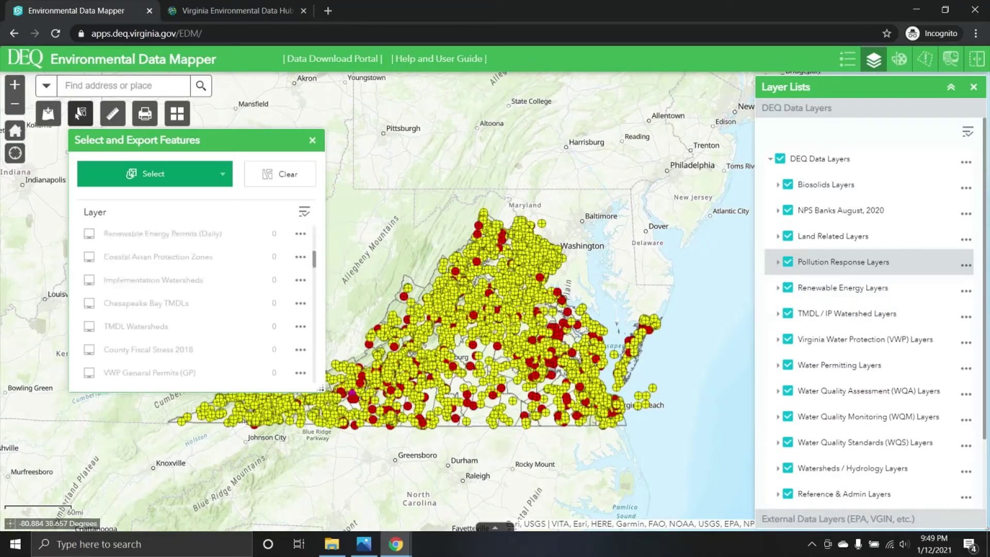
scroll(199, 304, "up", 5)
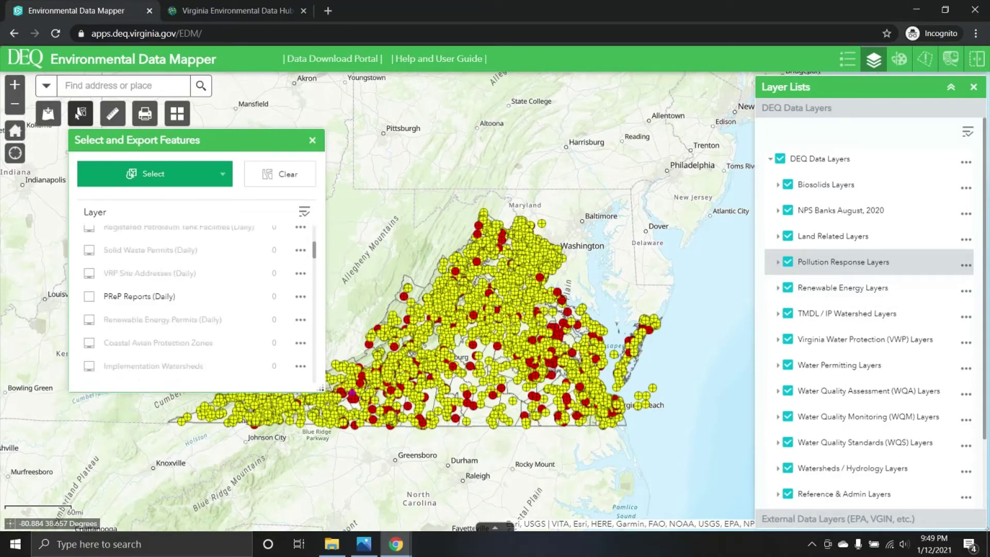
scroll(198, 305, "down", 4)
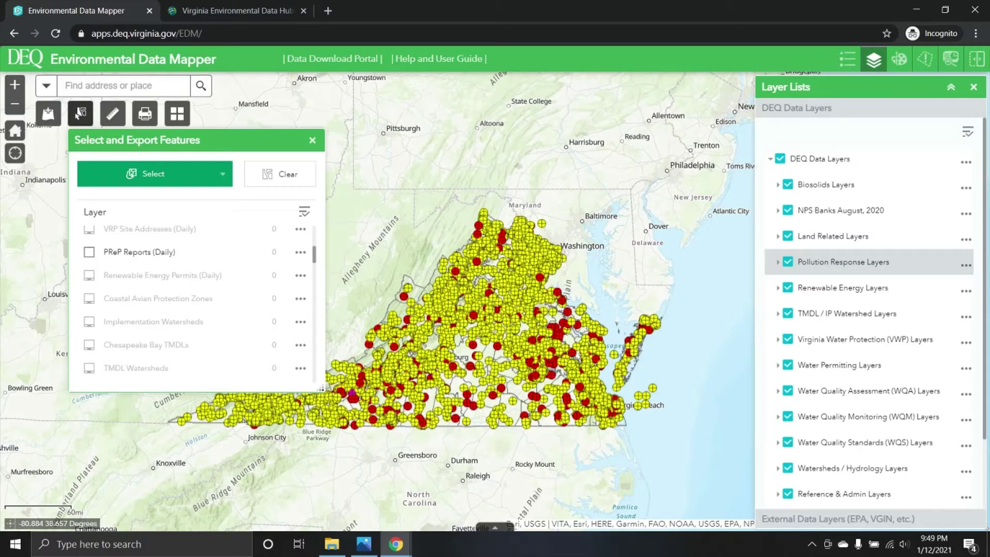
left_click(153, 174)
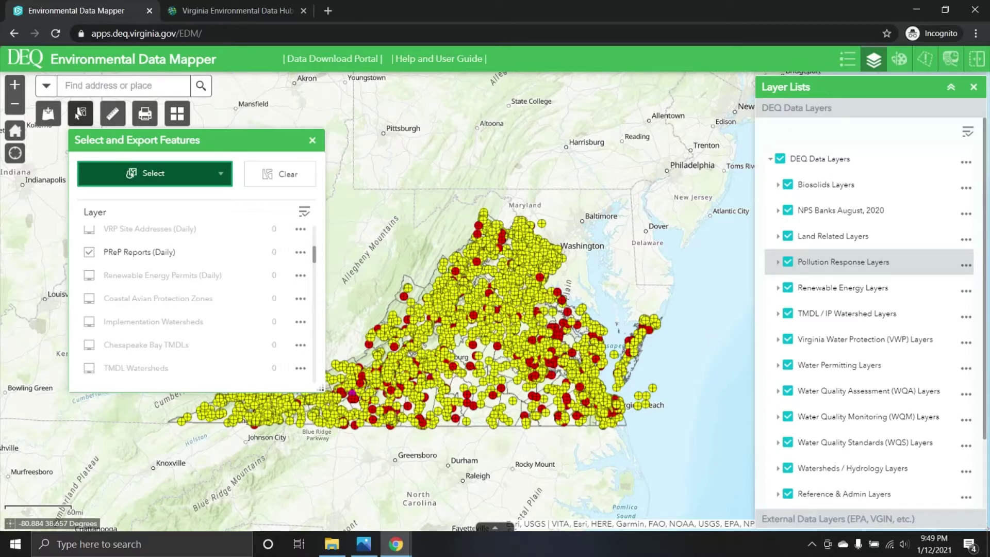
- Switch the selection mode back to Select by lasso
left_click(154, 174)
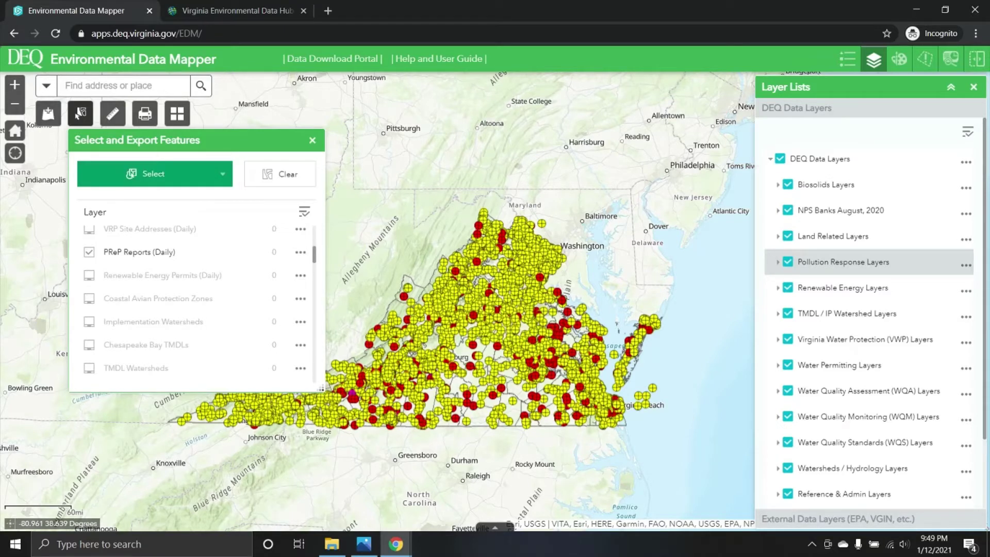
left_click(223, 175)
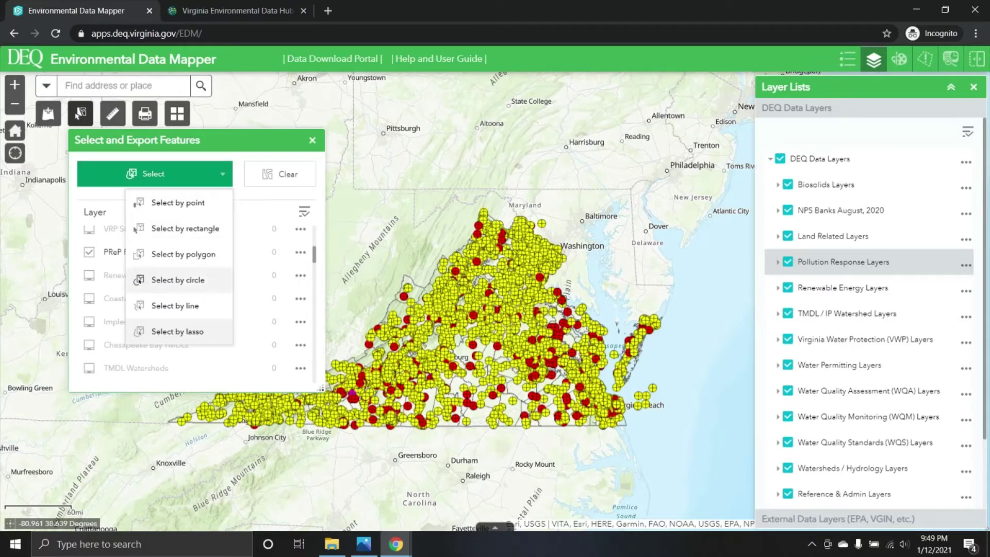
left_click(177, 331)
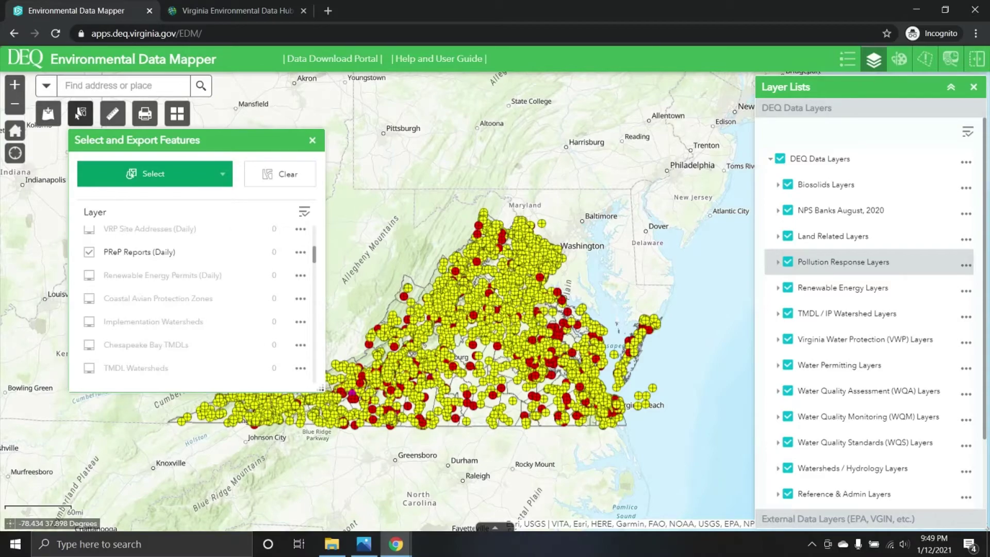
- Zoom and pan the map to Scottsville and Horseshoe Bend
scroll(464, 325, "up", 5)
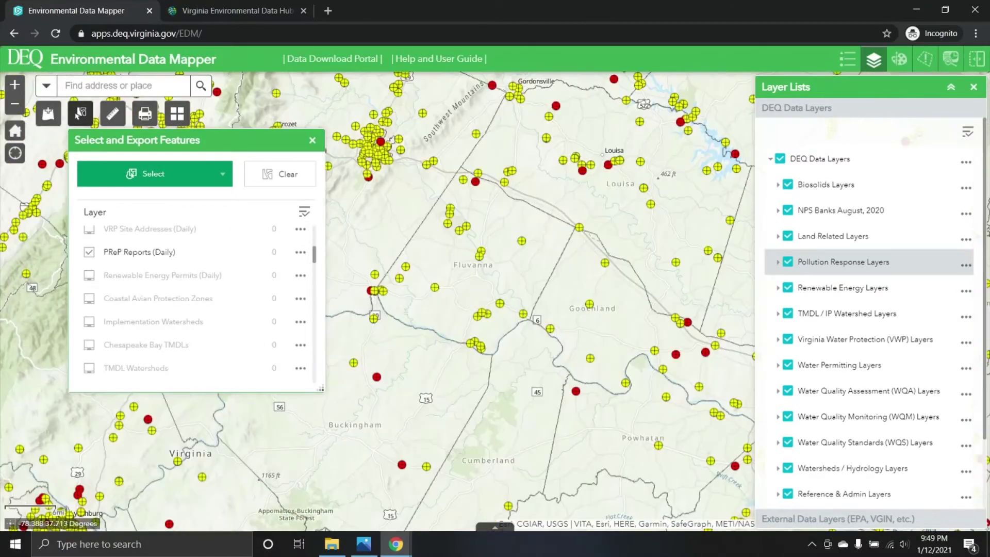
left_click_drag(413, 314, 526, 332)
scroll(525, 332, "up", 1)
left_click_drag(450, 219, 511, 241)
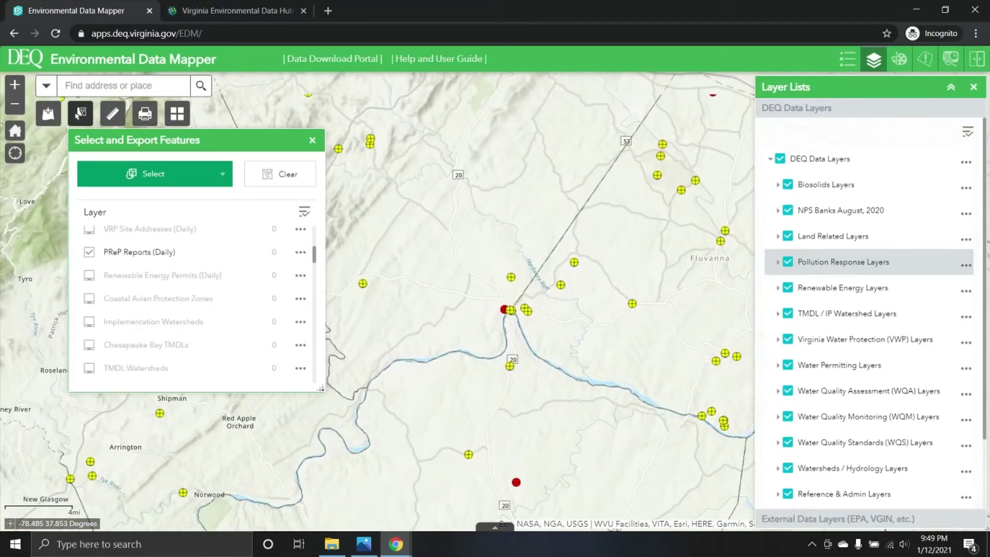
scroll(522, 321, "up", 2)
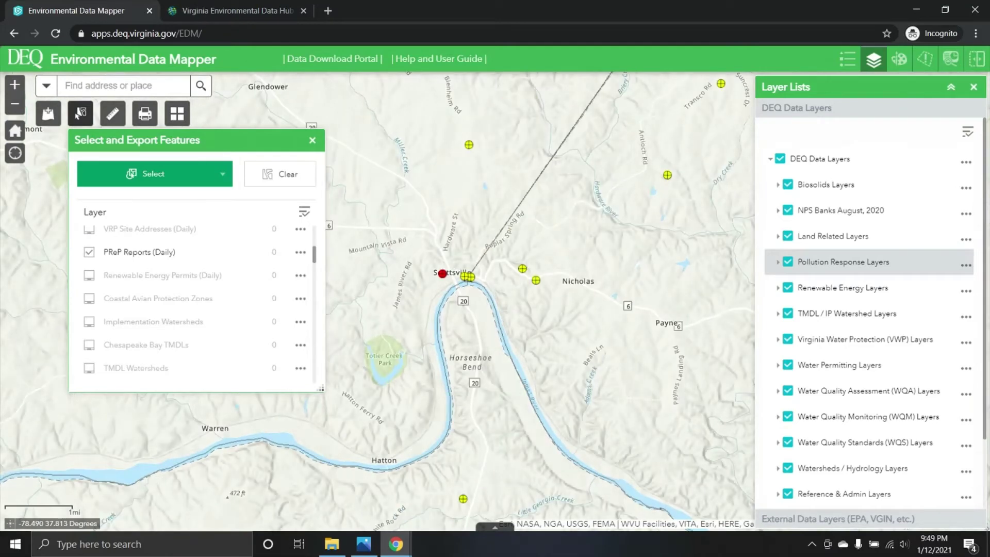
scroll(424, 275, "up", 2)
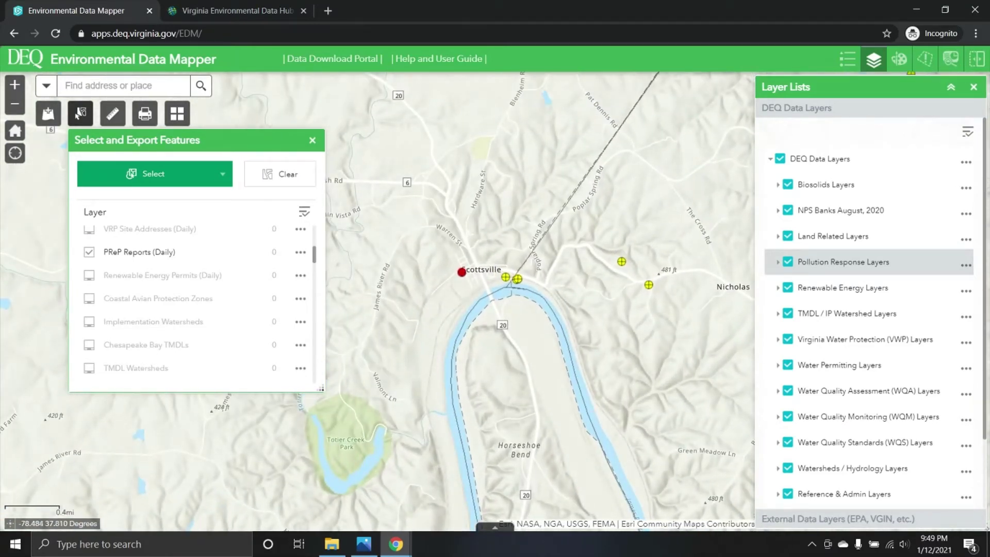
left_click_drag(557, 187, 533, 232)
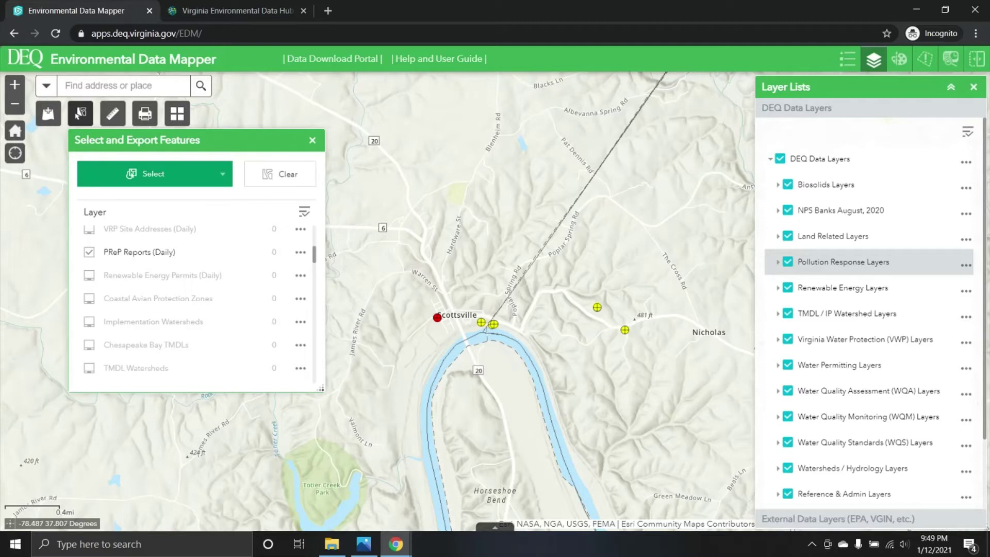
left_click_drag(508, 219, 487, 232)
- Lasso an area around Scottsville, selecting six PReP report points
left_click(153, 174)
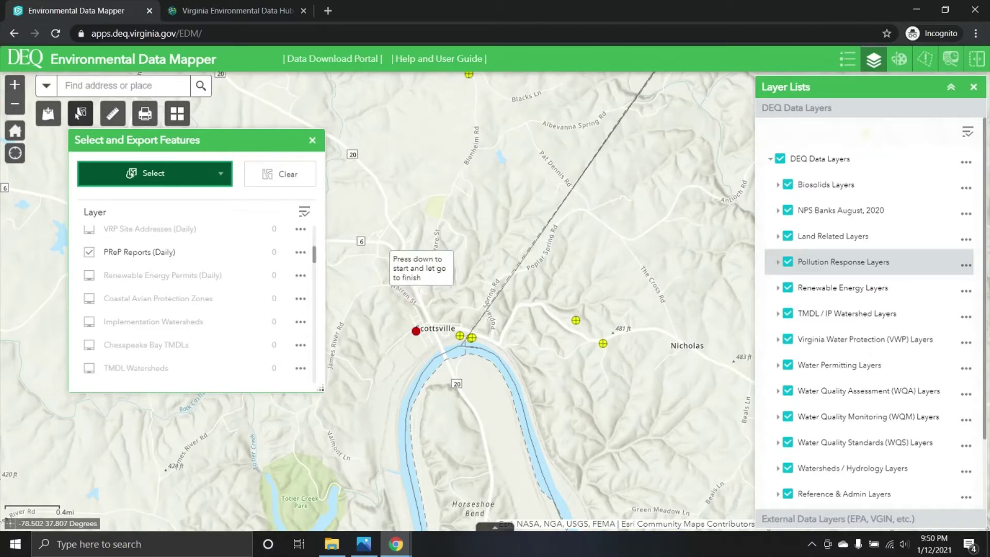
mouse_move(463, 240)
left_mouse_down()
mouse_move(354, 323)
mouse_move(492, 439)
mouse_move(626, 408)
mouse_move(683, 330)
mouse_move(634, 259)
left_mouse_up()
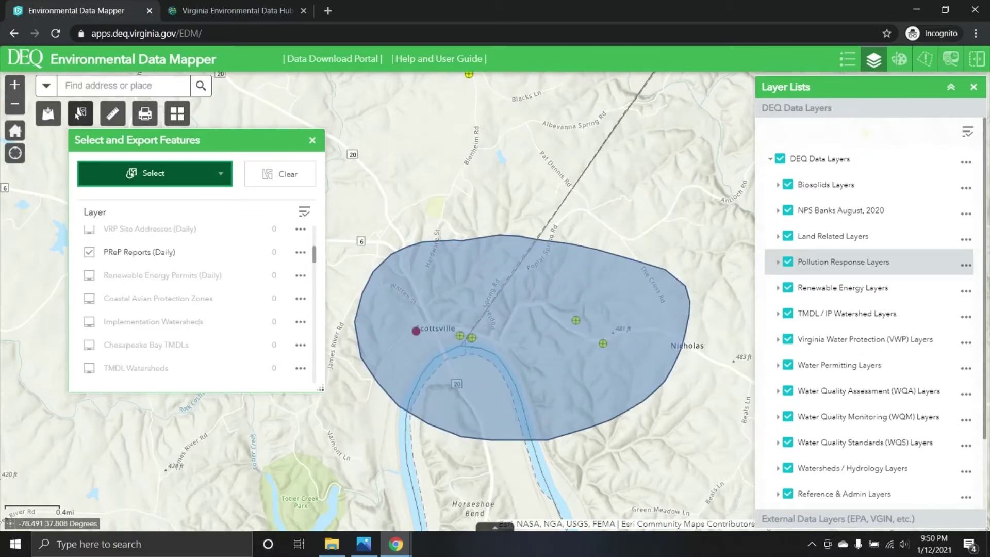
left_click_drag(490, 235, 490, 233)
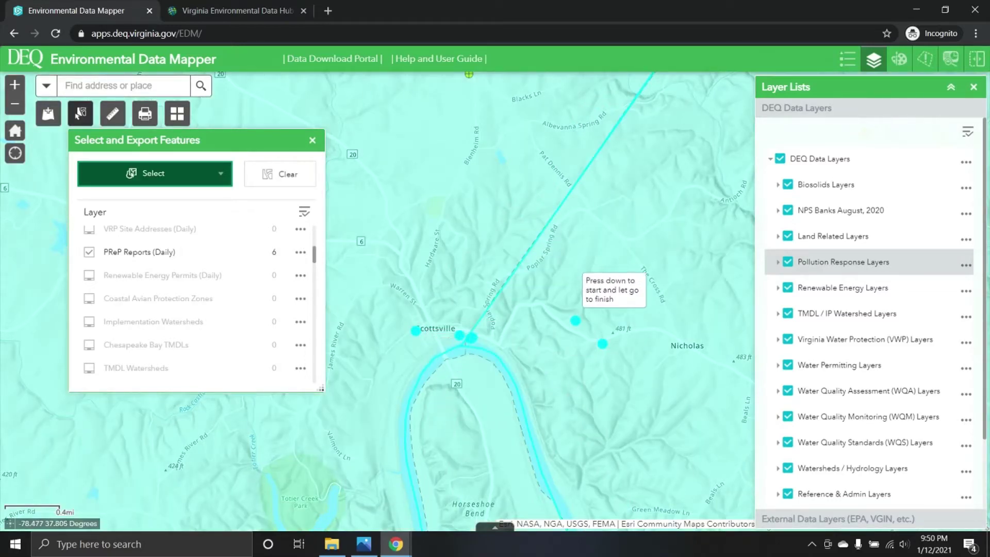
- Scroll the layer list to Virginia County Boundaries, which shows 3 counties selected
scroll(196, 305, "down", 10)
scroll(196, 304, "down", 6)
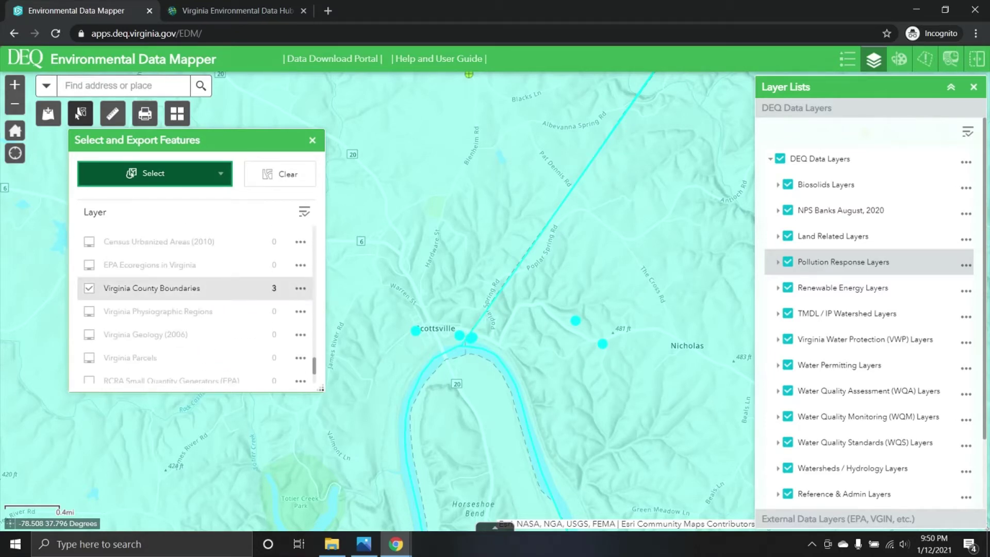
scroll(474, 367, "up", 1)
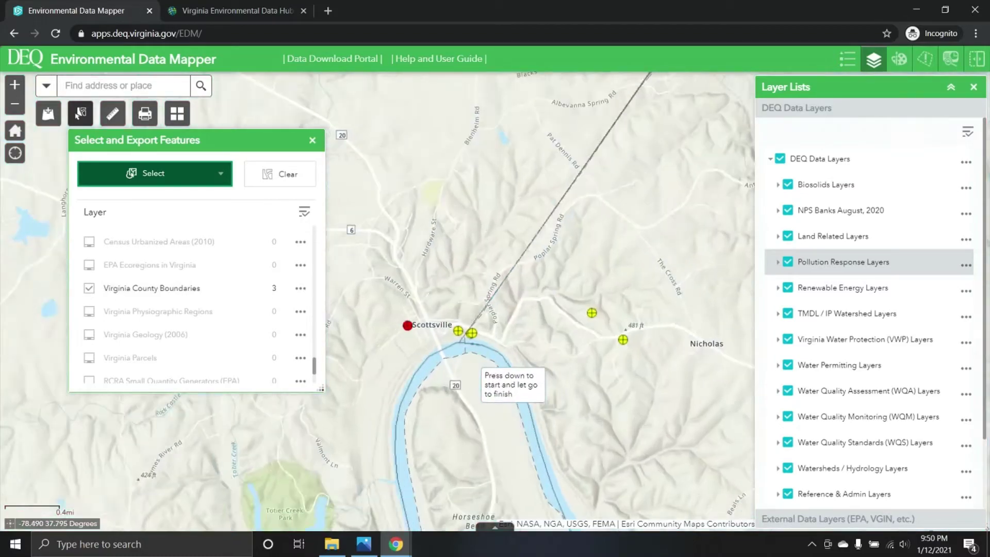
scroll(475, 345, "down", 4)
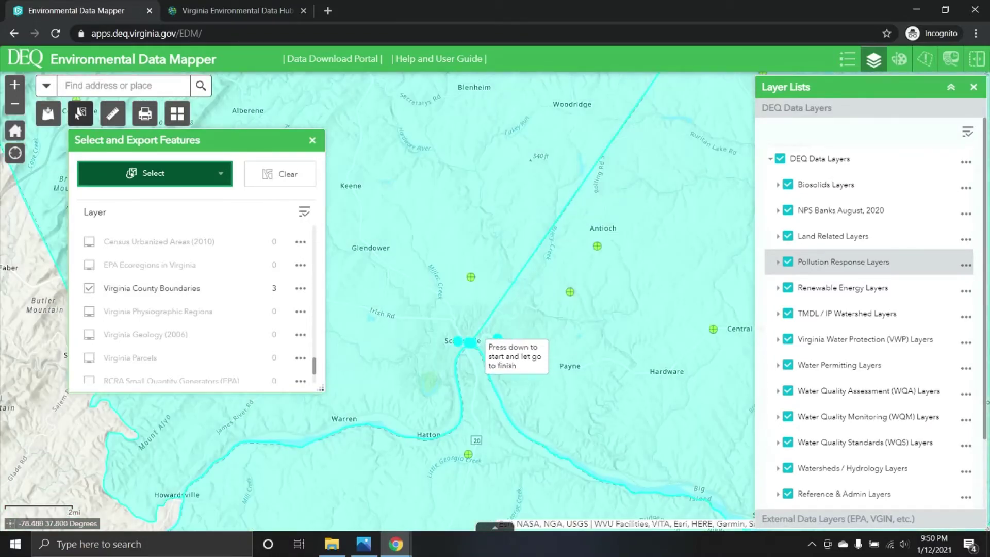
scroll(479, 341, "down", 3)
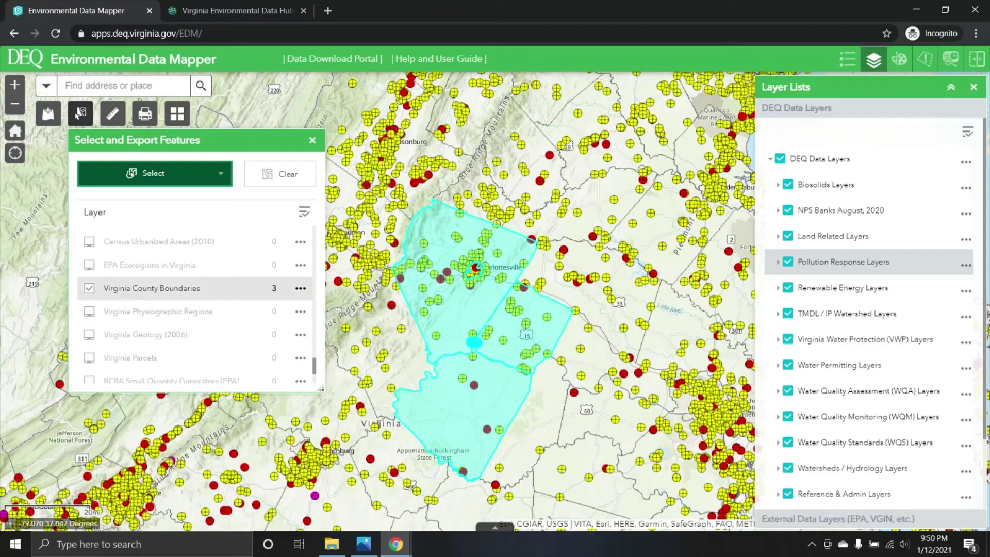
- Clear the selected Virginia County Boundaries from the layer's ••• menu
left_click(300, 288)
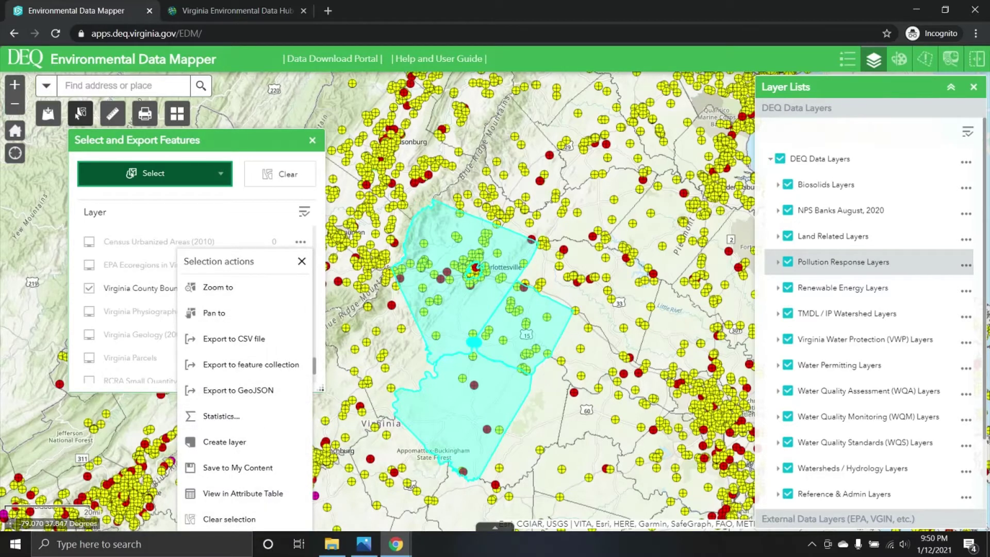
left_click(302, 261)
left_click(301, 289)
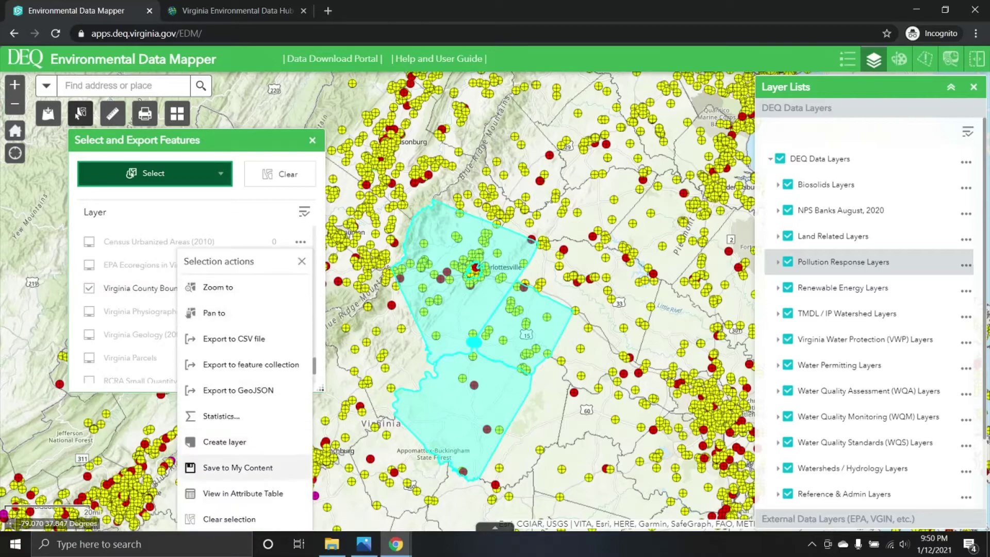
left_click(227, 519)
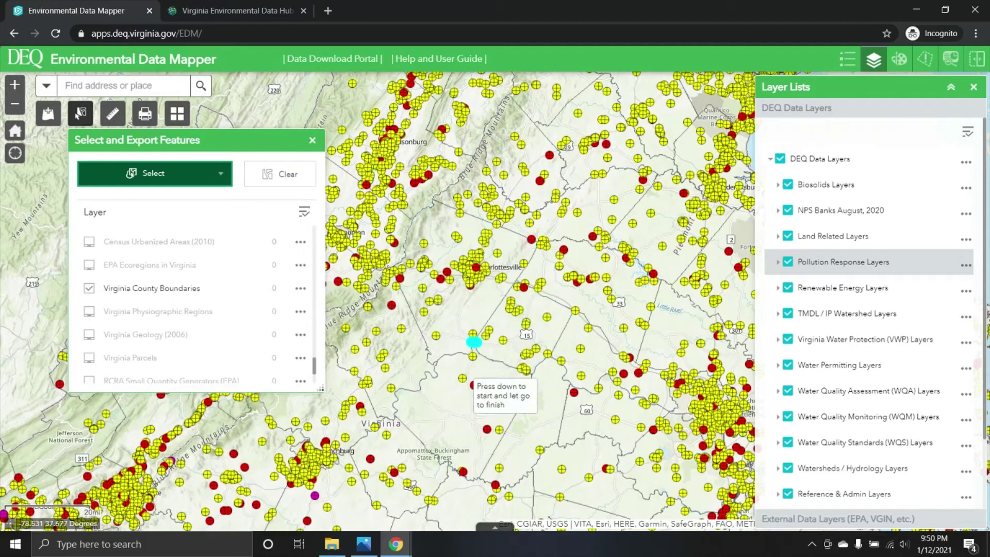
scroll(484, 352, "up", 1)
scroll(488, 351, "up", 4)
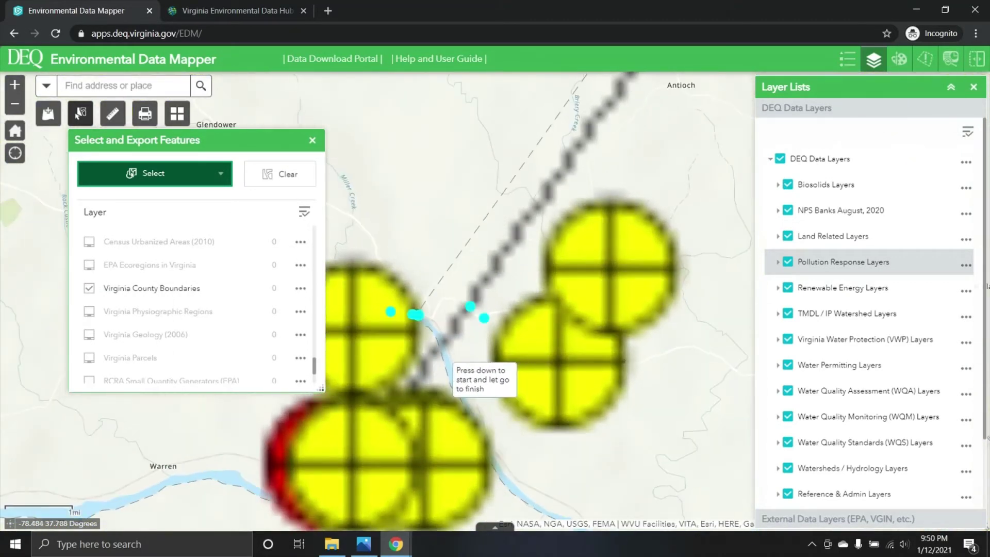
- Clear the counties again and lasso only the report points between Scottsville and Nicholas
left_click(391, 311)
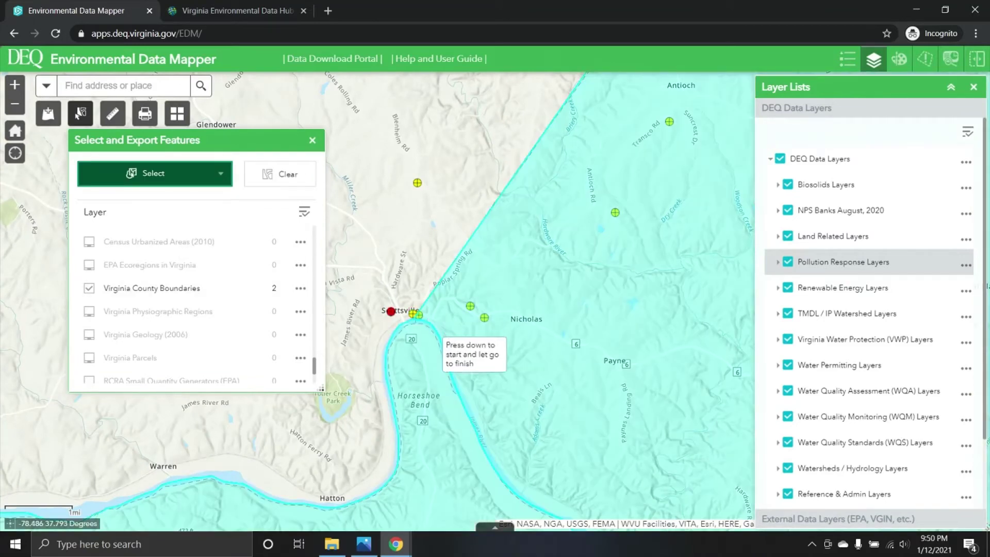
left_click(300, 288)
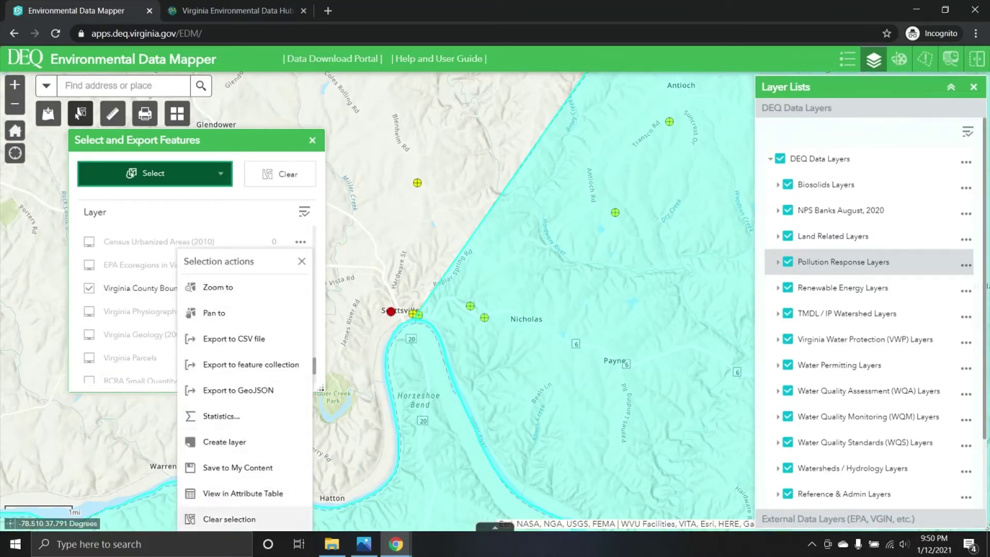
left_click(222, 515)
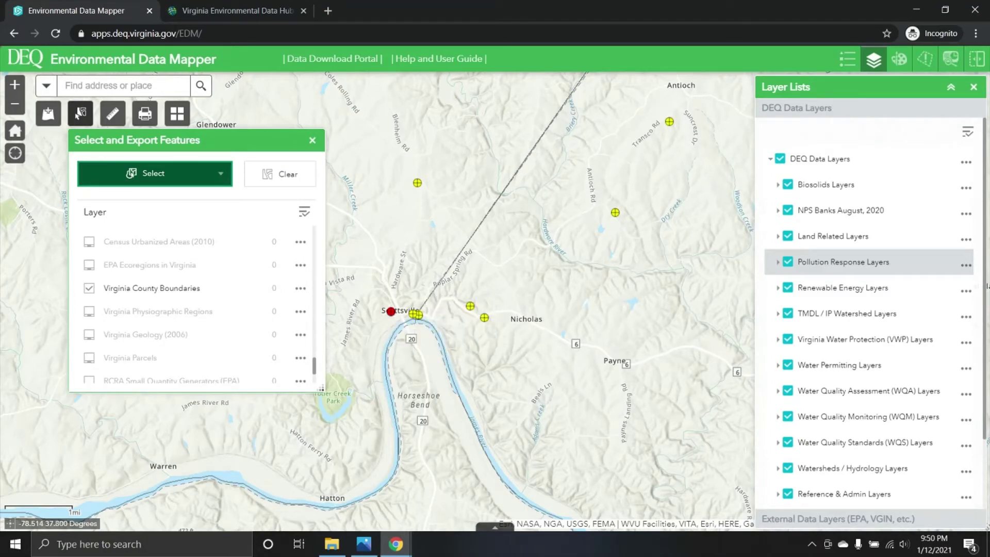
mouse_move(387, 271)
left_mouse_down()
mouse_move(507, 346)
mouse_move(537, 309)
left_mouse_up()
mouse_move(452, 264)
left_mouse_down()
mouse_move(467, 361)
mouse_move(516, 273)
left_mouse_up()
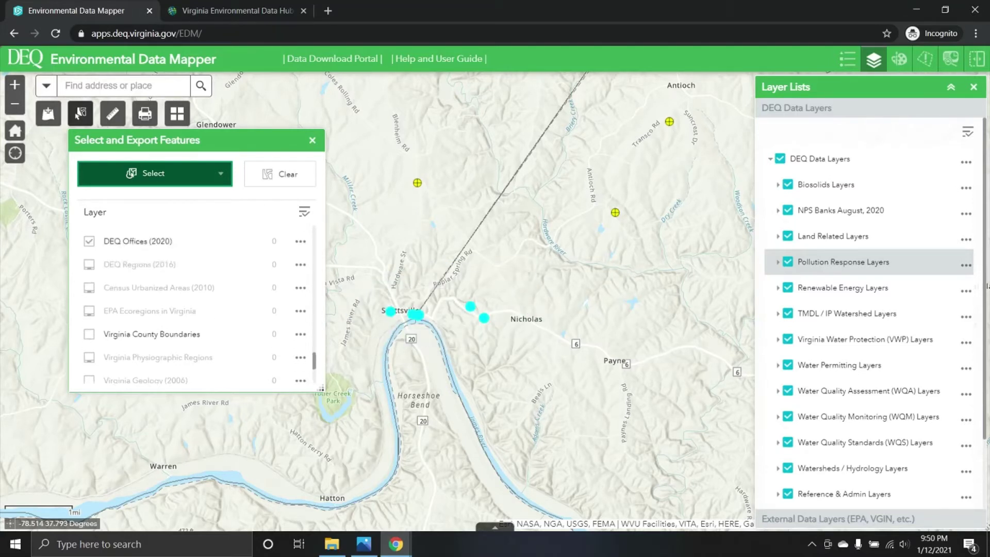
scroll(258, 309, "down", 7)
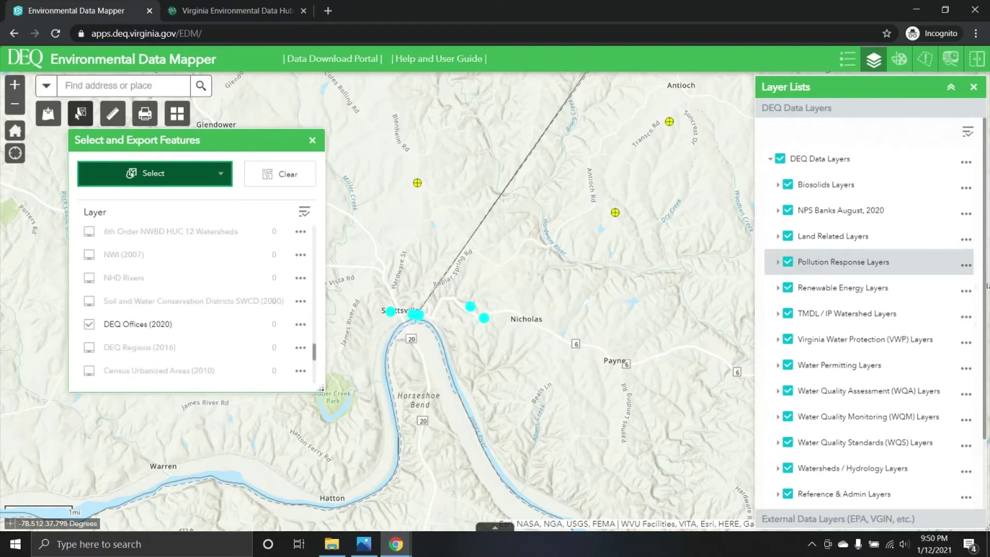
scroll(257, 310, "up", 2)
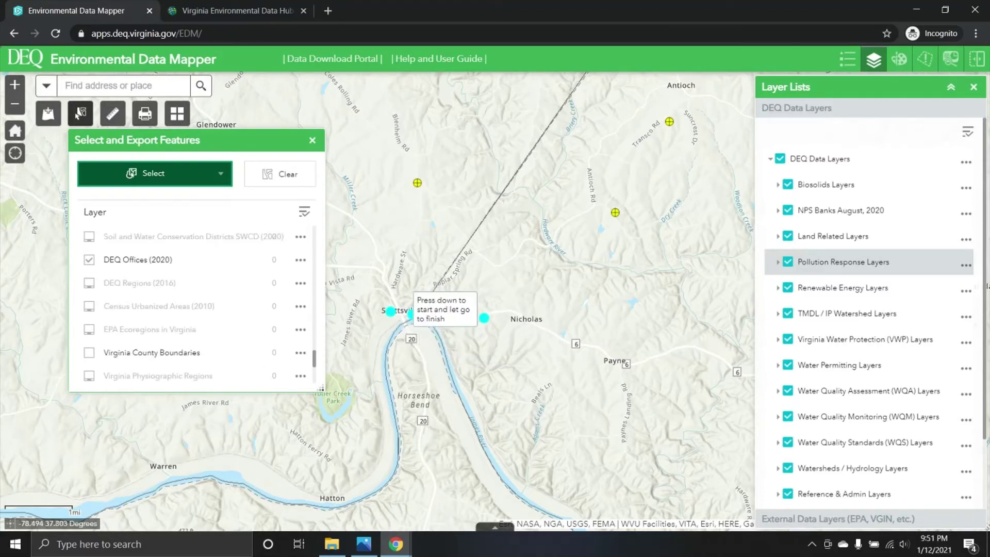
scroll(258, 310, "up", 9)
scroll(258, 310, "up", 6)
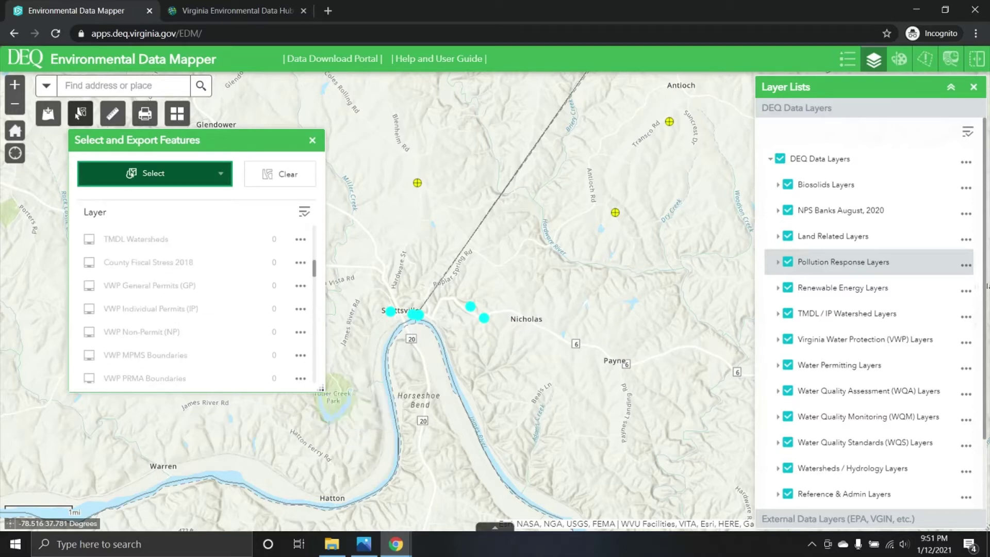
scroll(206, 316, "down", 2)
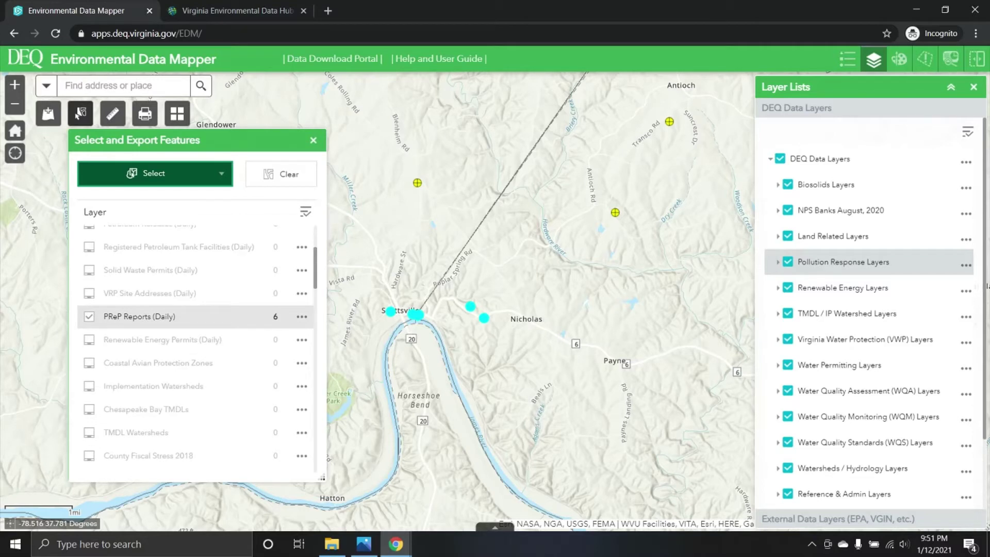
left_click(170, 316)
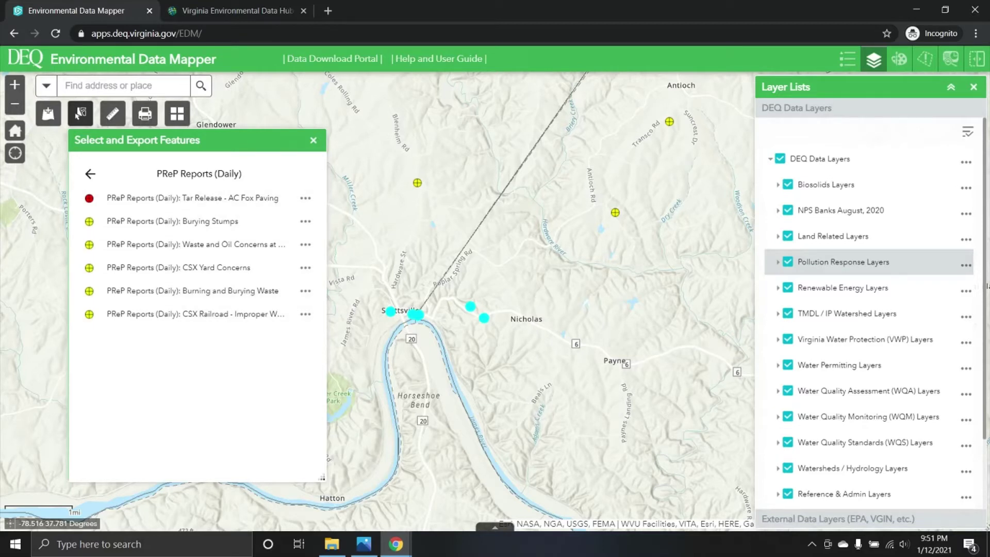
left_click(90, 174)
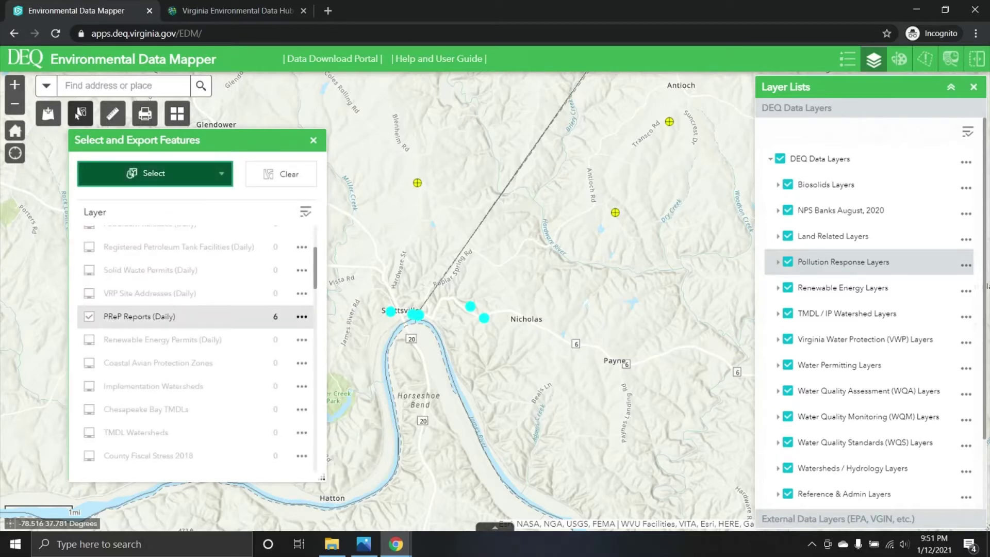
left_click(302, 316)
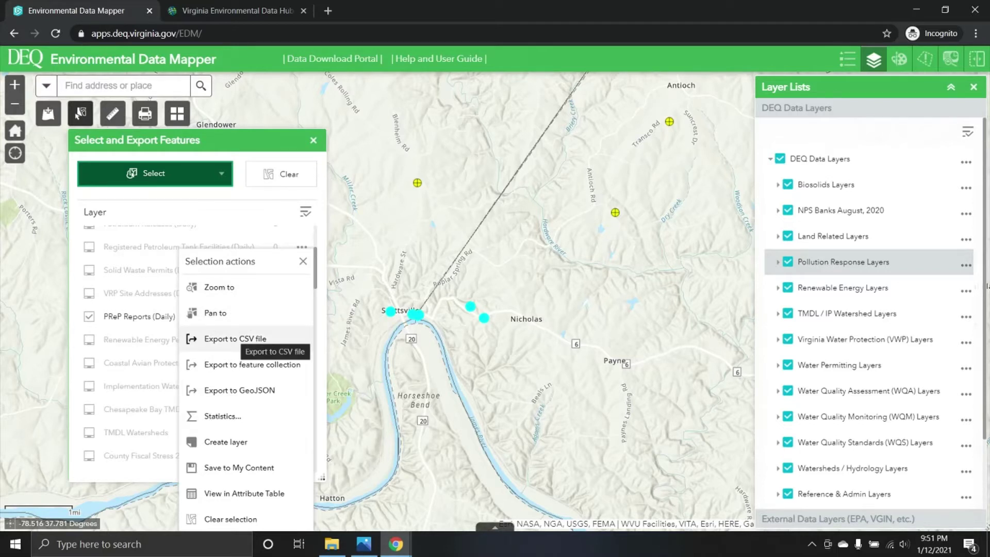
- Export the six selected PReP reports to CSV as features (1).csv
left_click(235, 338)
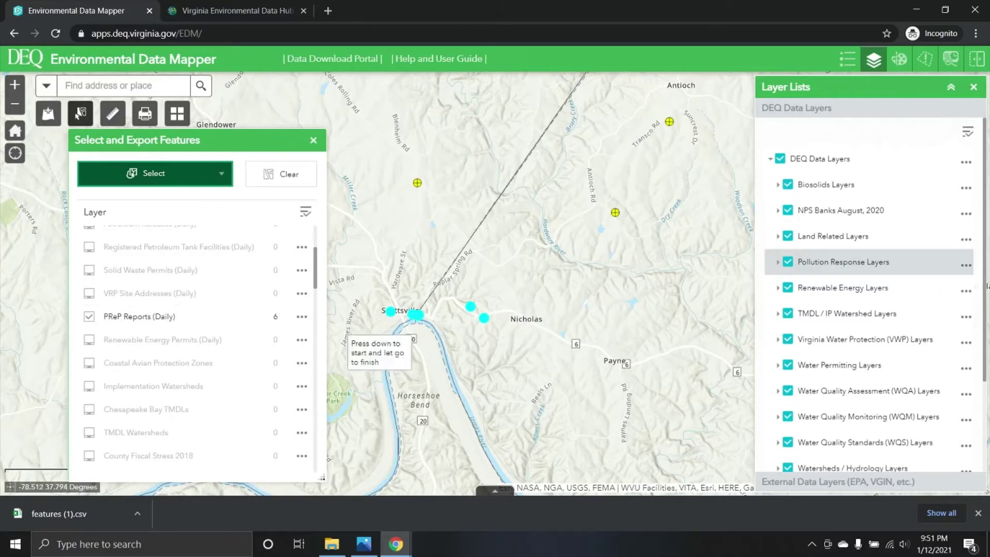
left_click(979, 513)
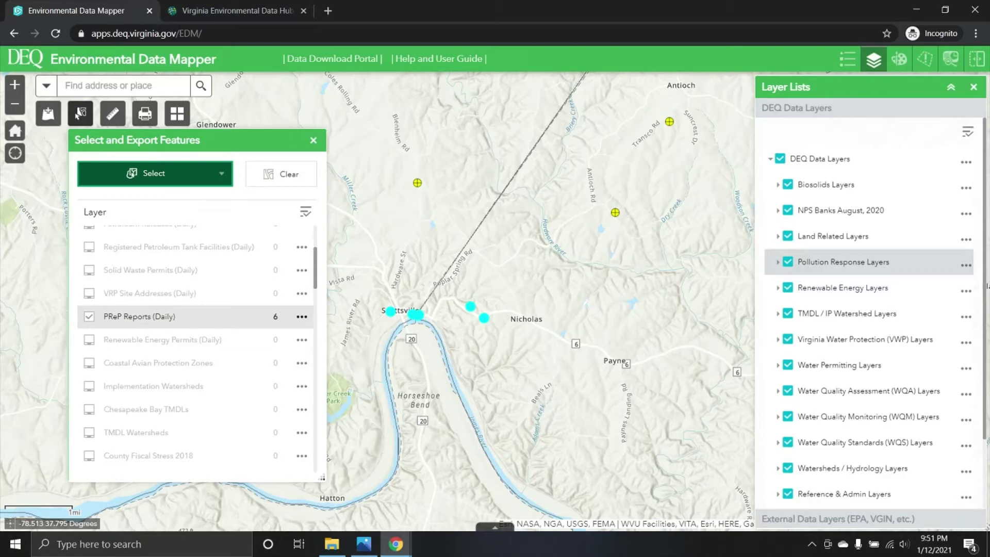
- Export the selected PReP reports as a feature collection, downloading features (1).json
left_click(302, 316)
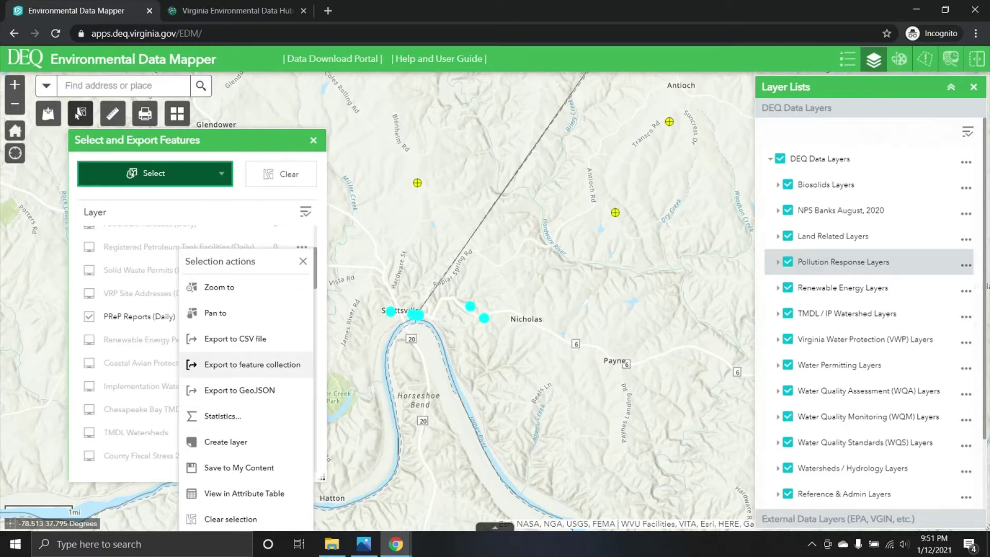
left_click(252, 365)
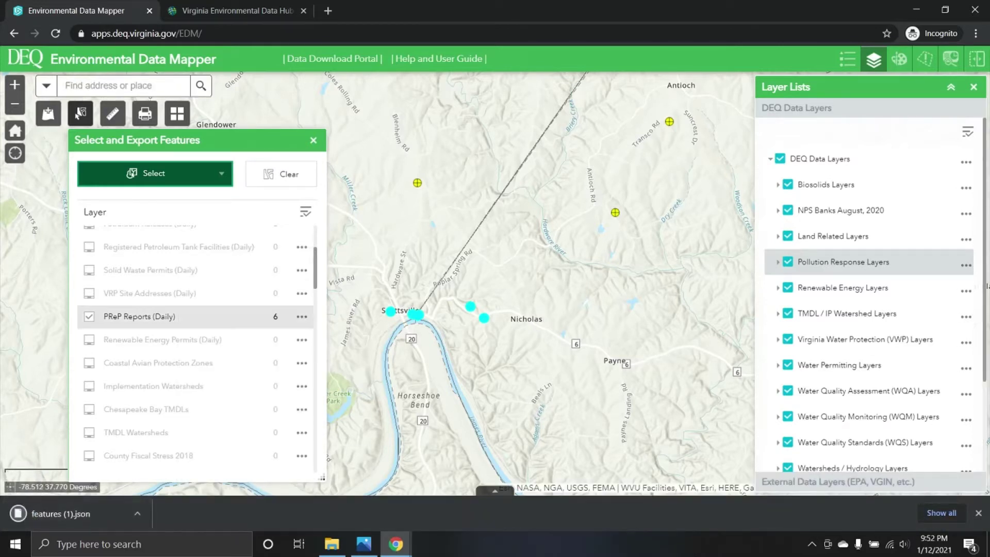
left_click(301, 317)
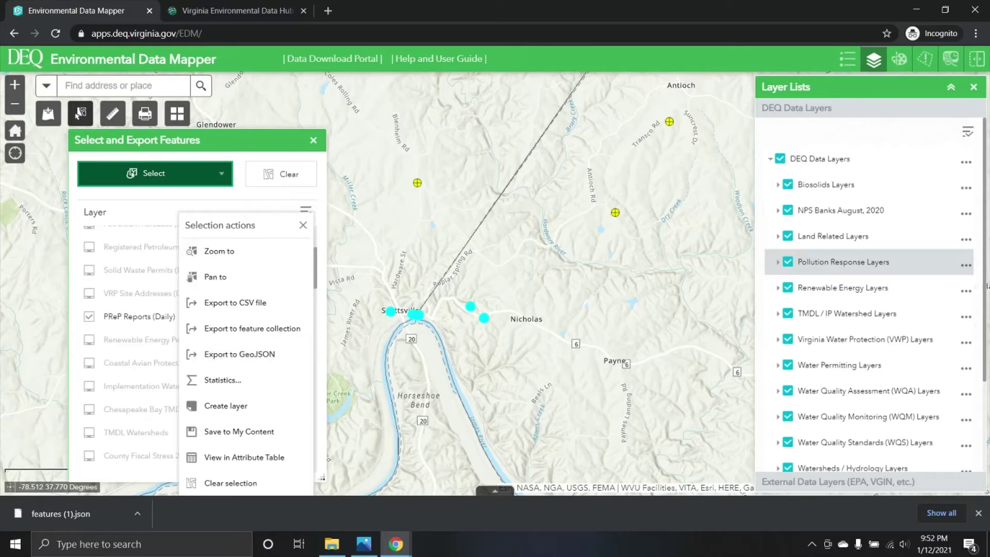
left_click(978, 513)
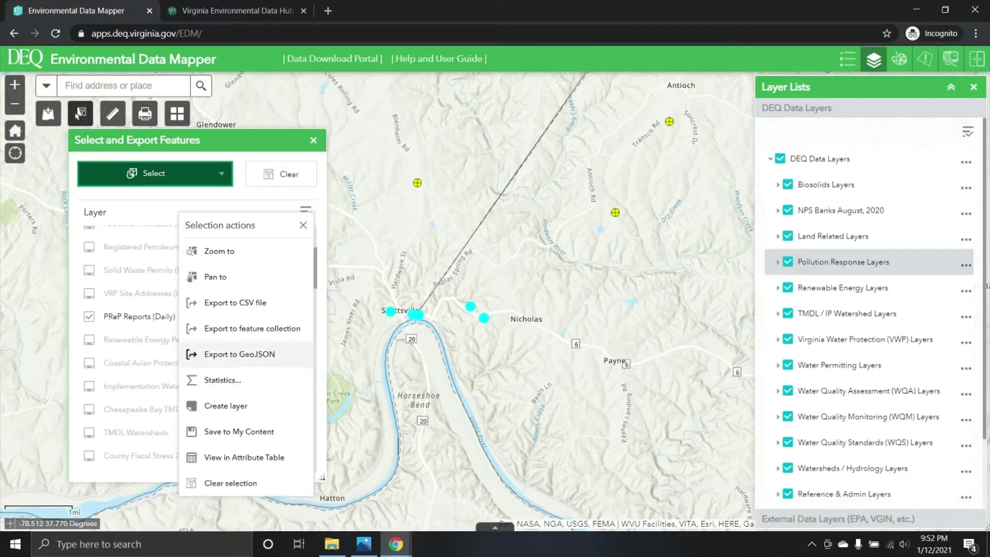
- Review PRP_ASSIGNED_STAFF_PROGRAM_ID statistics for the six reports (all 68, sum 408), then close them
left_click(223, 380)
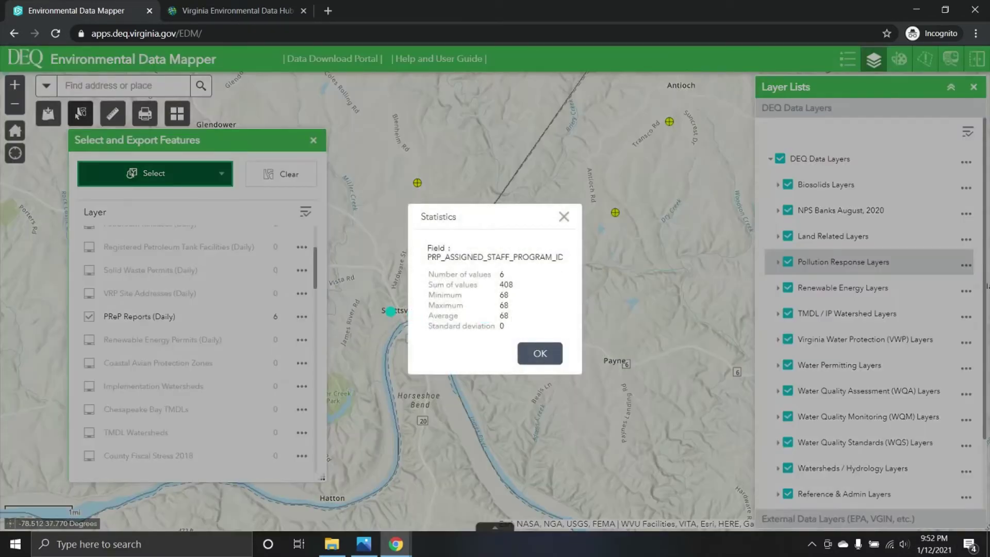
left_click_drag(490, 217, 419, 251)
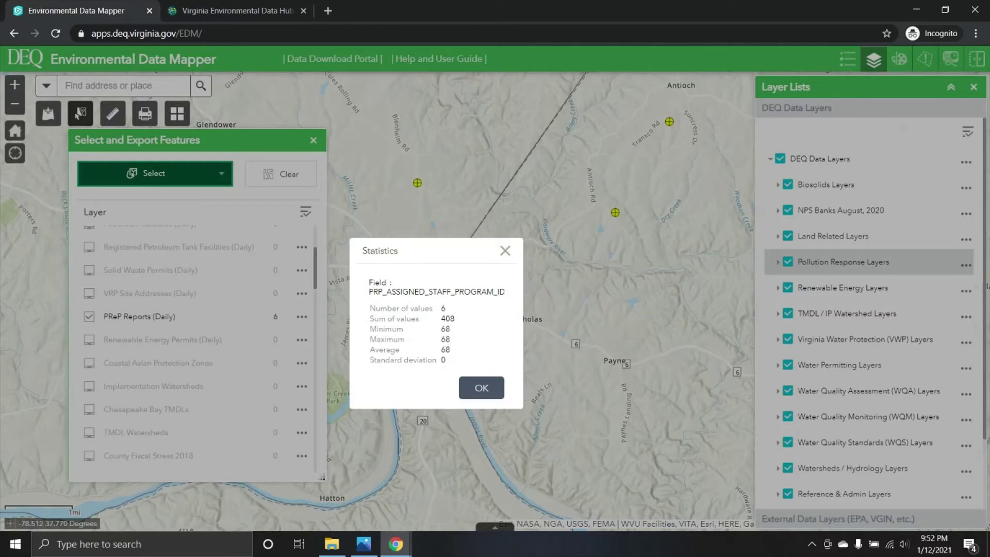
left_click_drag(439, 250, 429, 253)
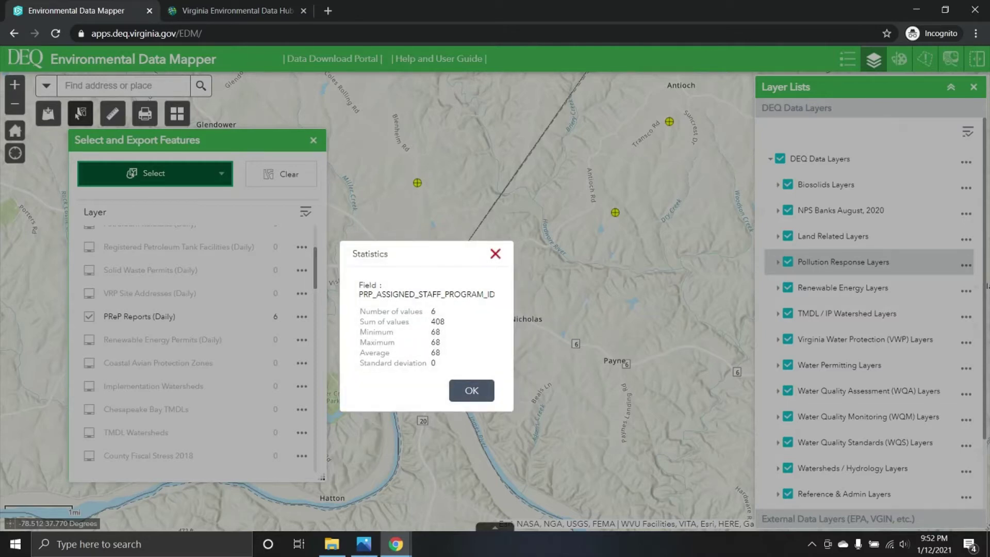
left_click(496, 254)
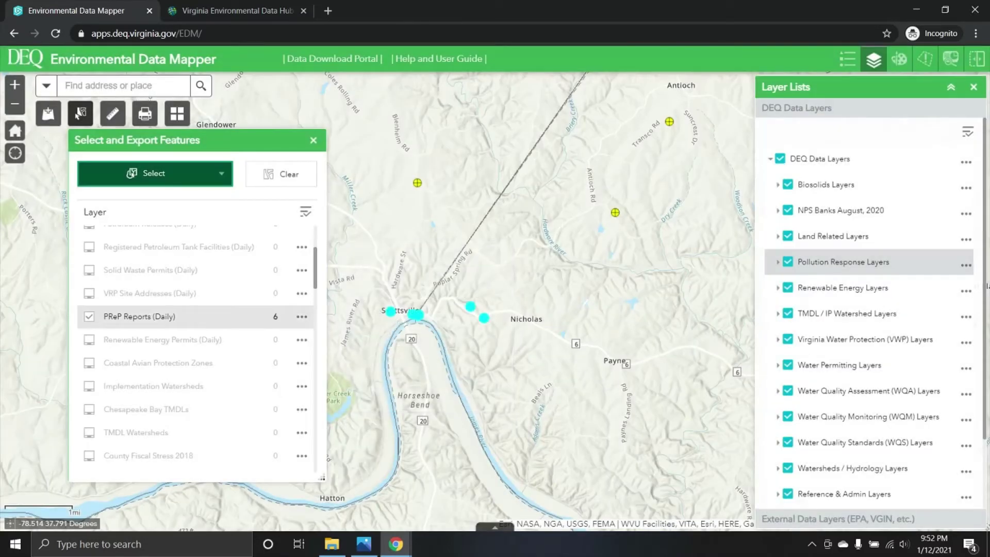
left_click(302, 316)
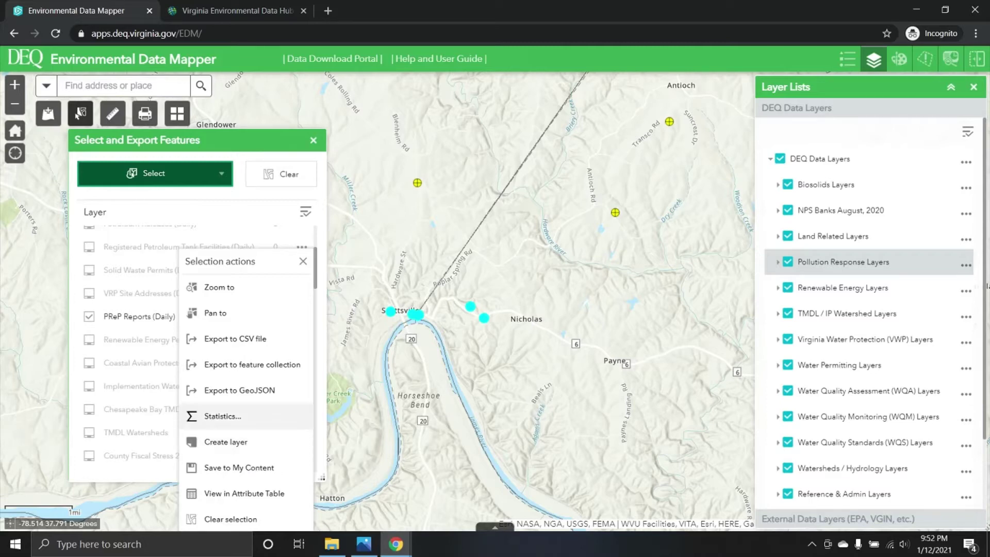
- Create a new layer named 'PReP Reports Subset' from the selected reports
left_click(226, 442)
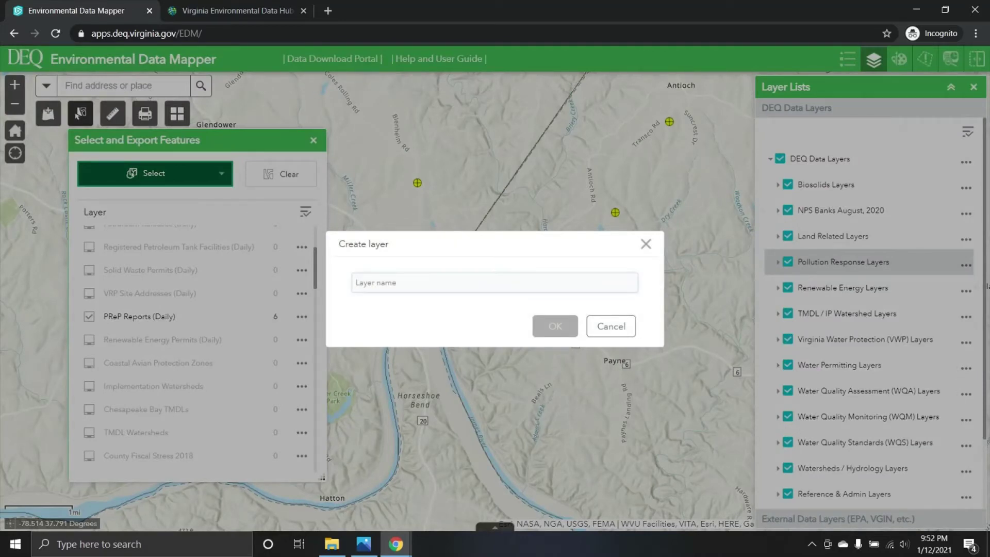
type("PReP Re")
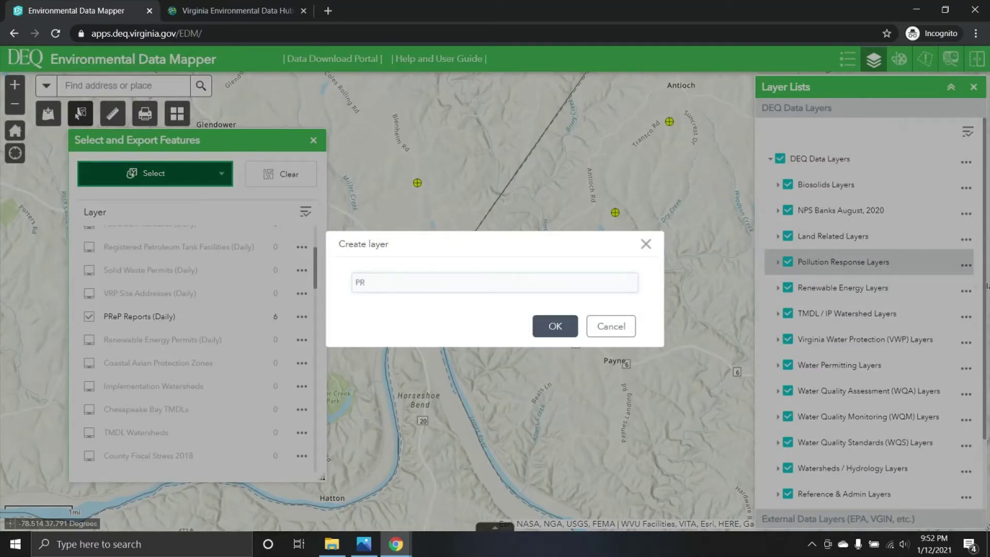
type("ports Subset")
key("Return")
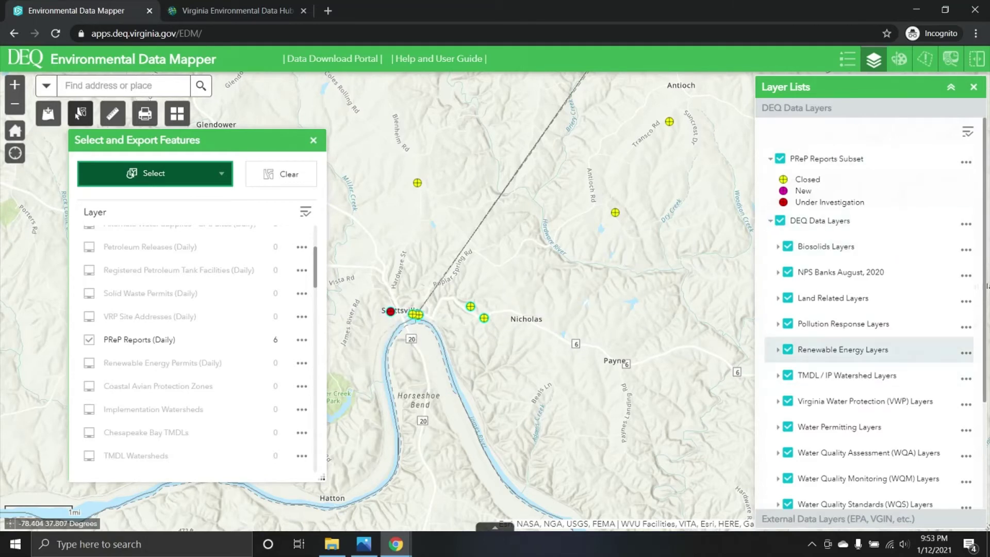
- Hide the PReP Reports (Daily) layer in the Pollution Response Layers group
left_click(777, 324)
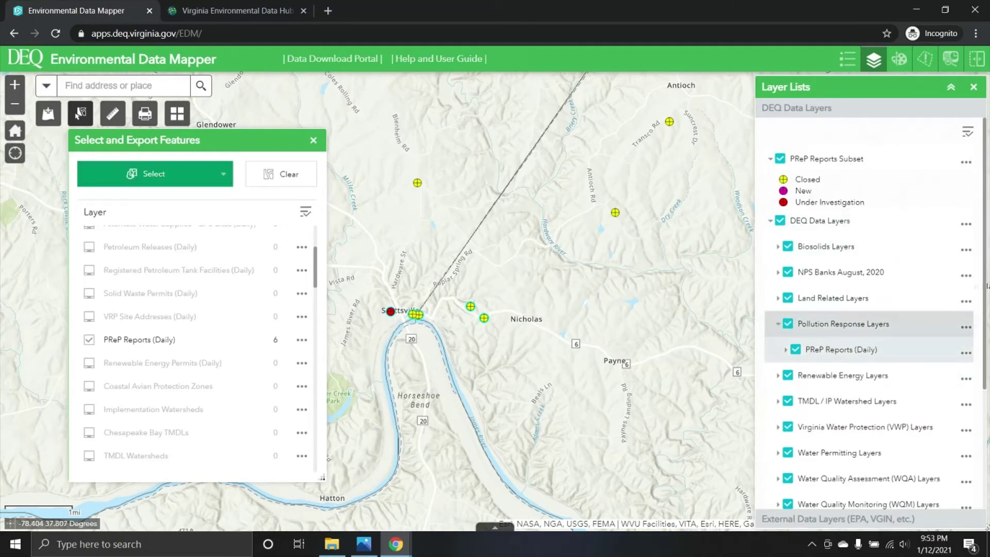
left_click(796, 349)
scroll(588, 296, "down", 1)
scroll(547, 299, "down", 3)
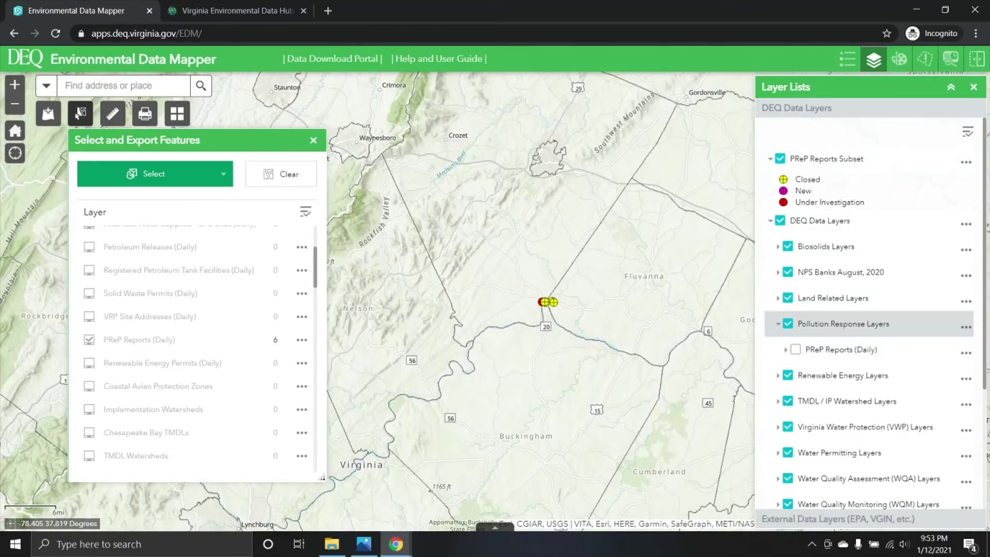
- Recentre the map on Scottsville and bring up the selected PReP reports' actions
left_click_drag(584, 287, 522, 306)
mouse_move(580, 293)
left_mouse_down()
mouse_move(514, 329)
mouse_move(579, 310)
left_mouse_up()
scroll(515, 331, "down", 1)
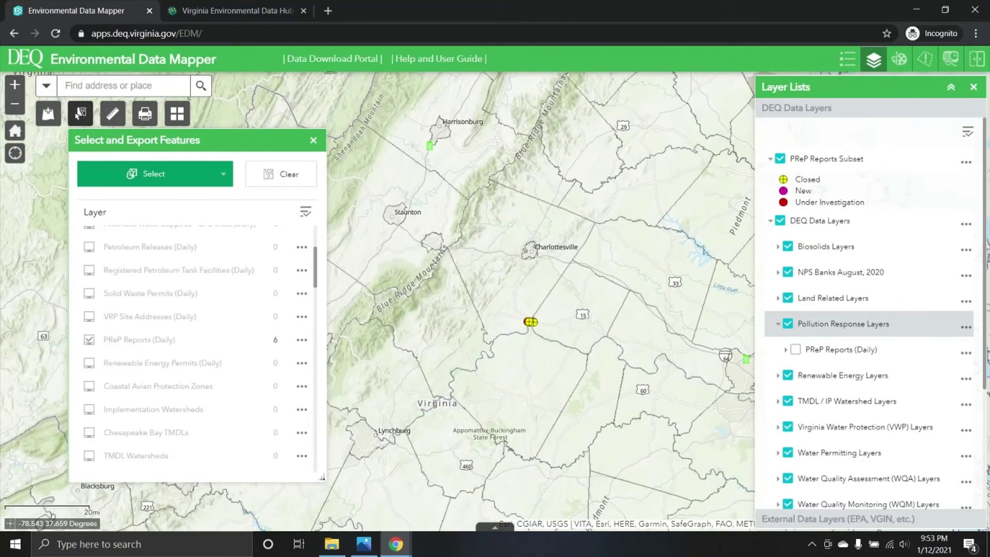
scroll(539, 355, "up", 1)
scroll(567, 346, "up", 2)
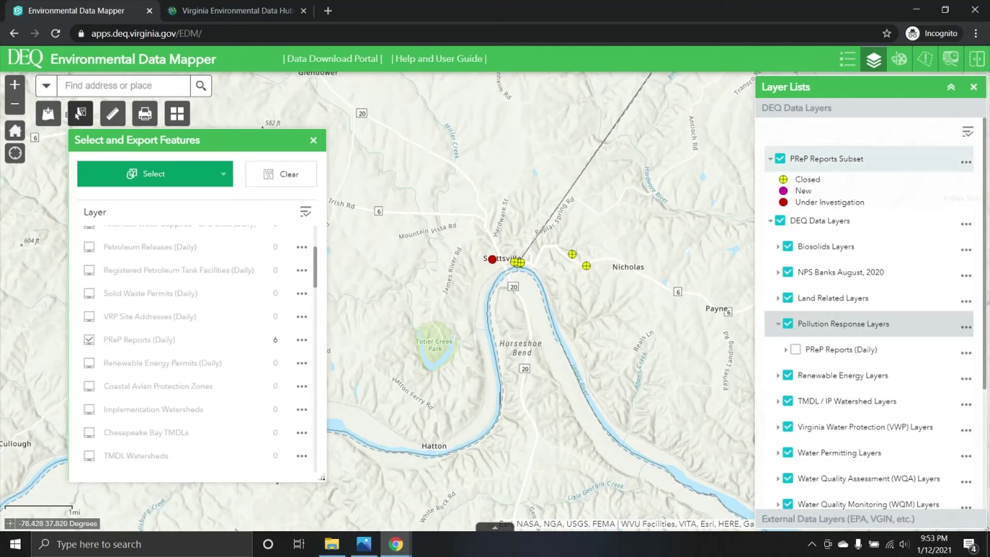
left_click_drag(561, 227, 544, 241)
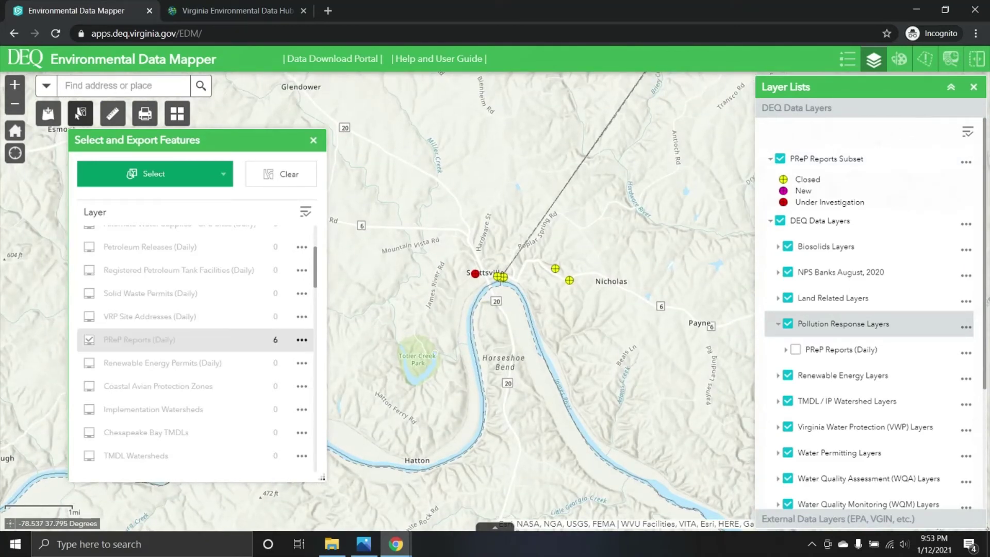
left_click(302, 339)
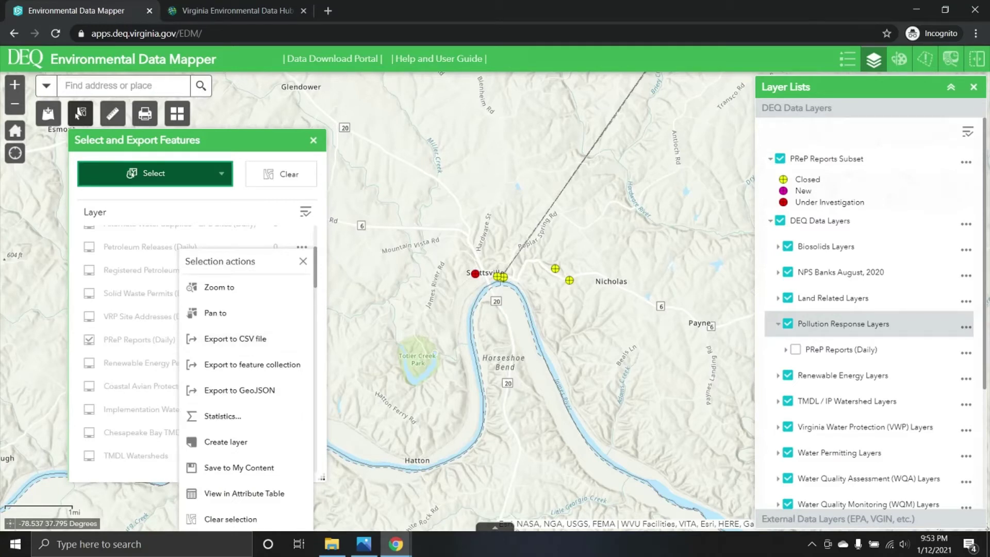
- Switch the PReP Reports Subset layer off and collapse its legend to a single row
left_click(966, 162)
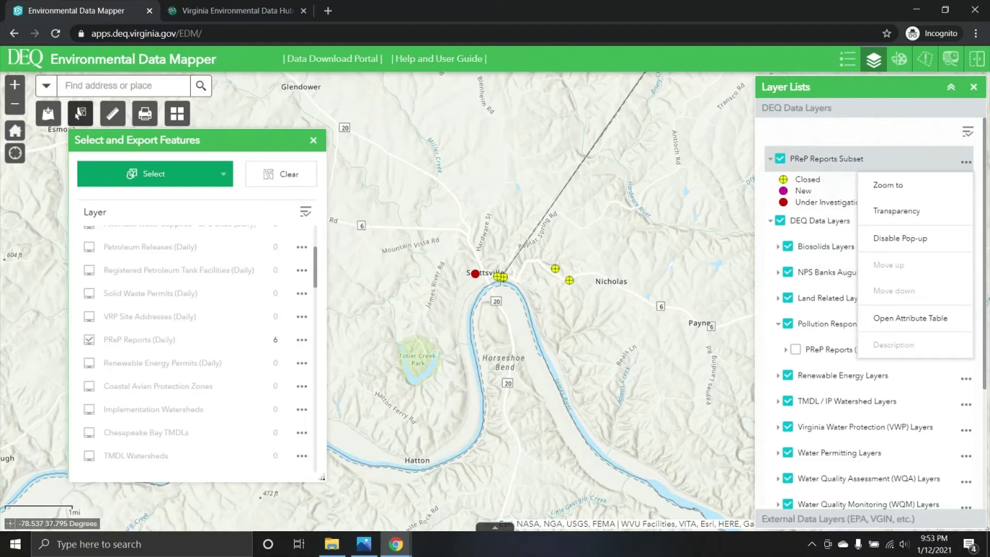
left_click(781, 159)
left_click(780, 159)
left_click(780, 159)
left_click(771, 159)
- Turn the PReP Reports Subset layer back on and reopen the PReP Reports Selection actions
left_click(302, 339)
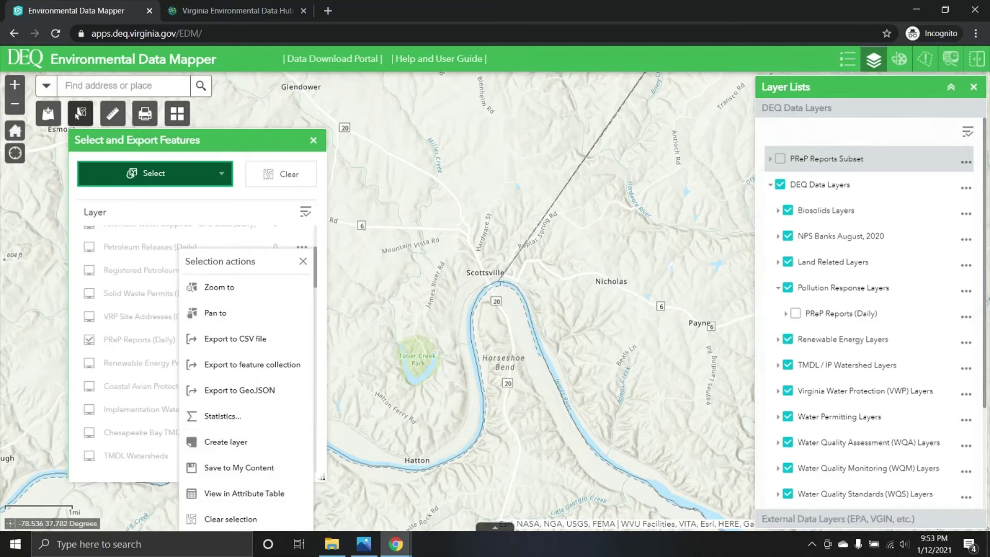
left_click(303, 262)
left_click(780, 159)
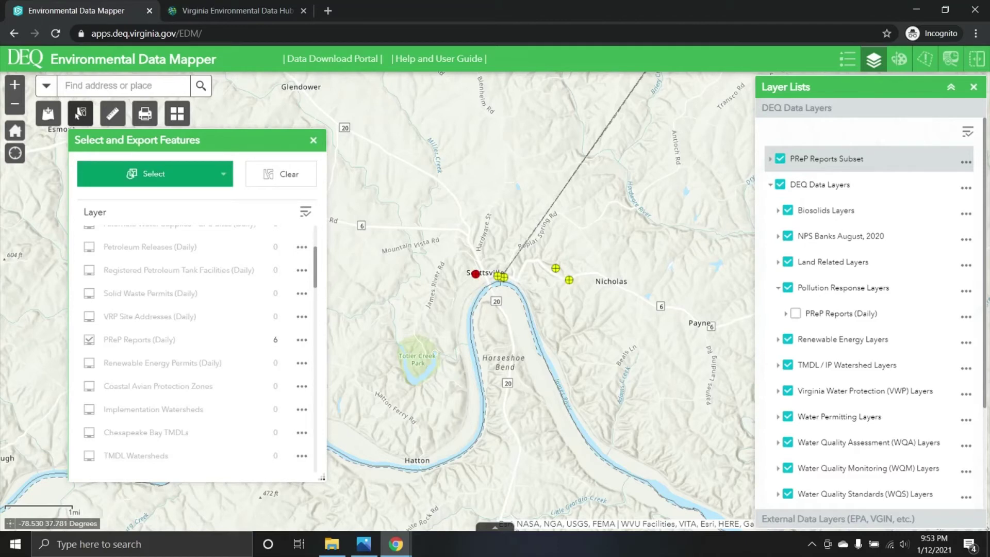
left_click(301, 339)
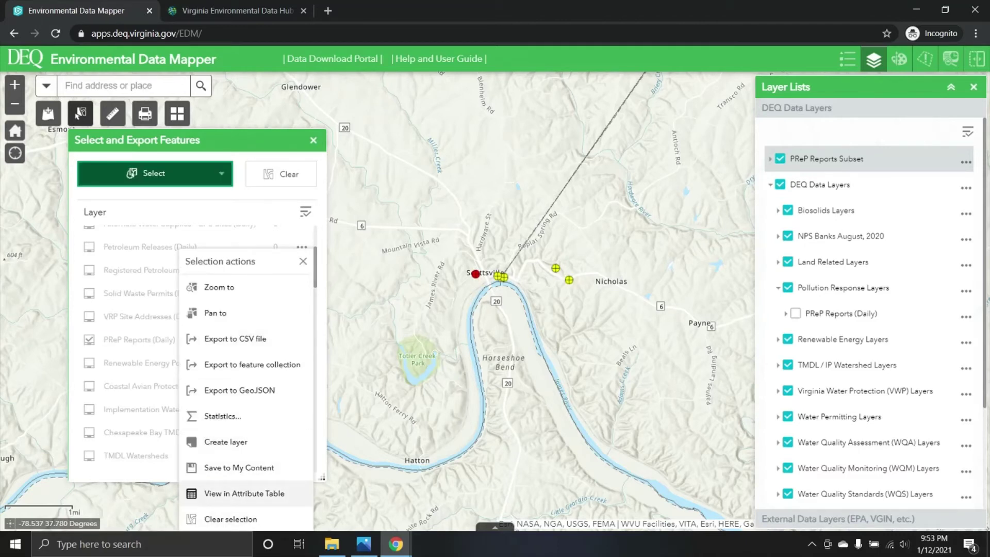
left_click(244, 493)
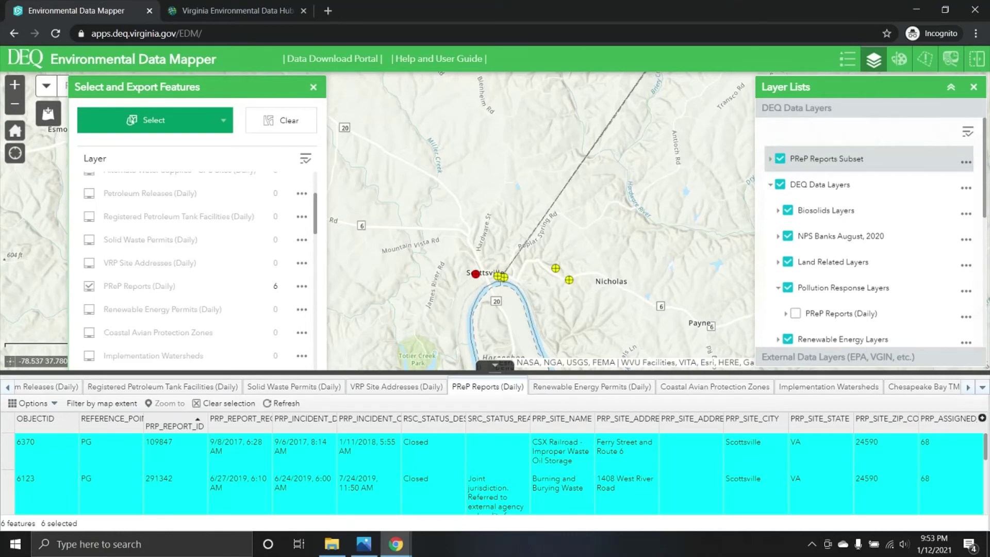
scroll(495, 475, "down", 5)
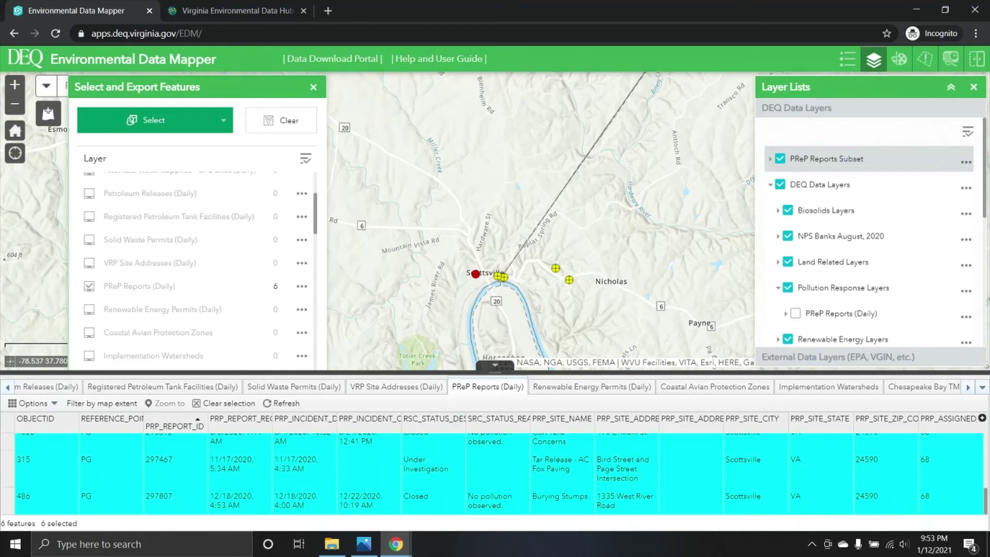
scroll(495, 475, "up", 5)
scroll(495, 474, "down", 3)
scroll(495, 474, "up", 3)
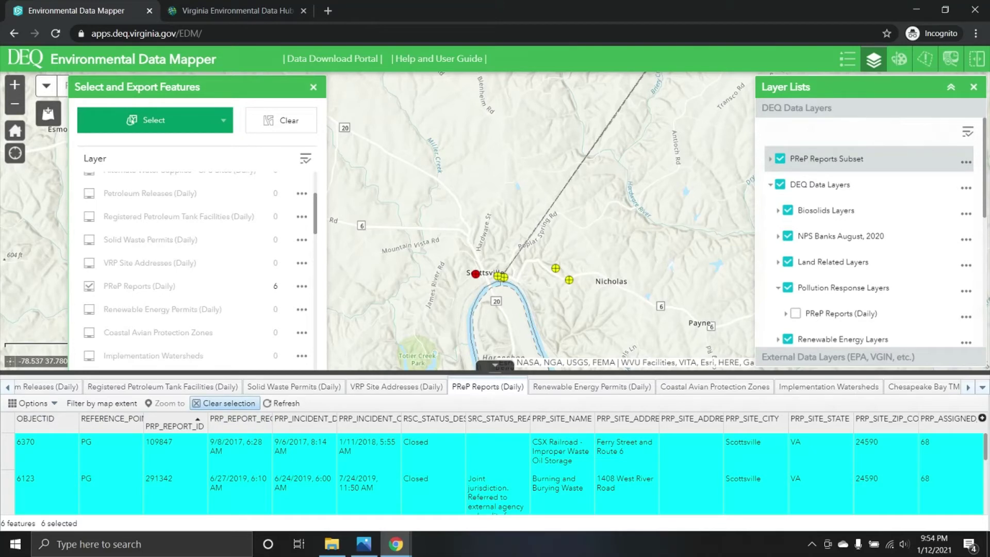
scroll(495, 475, "down", 5)
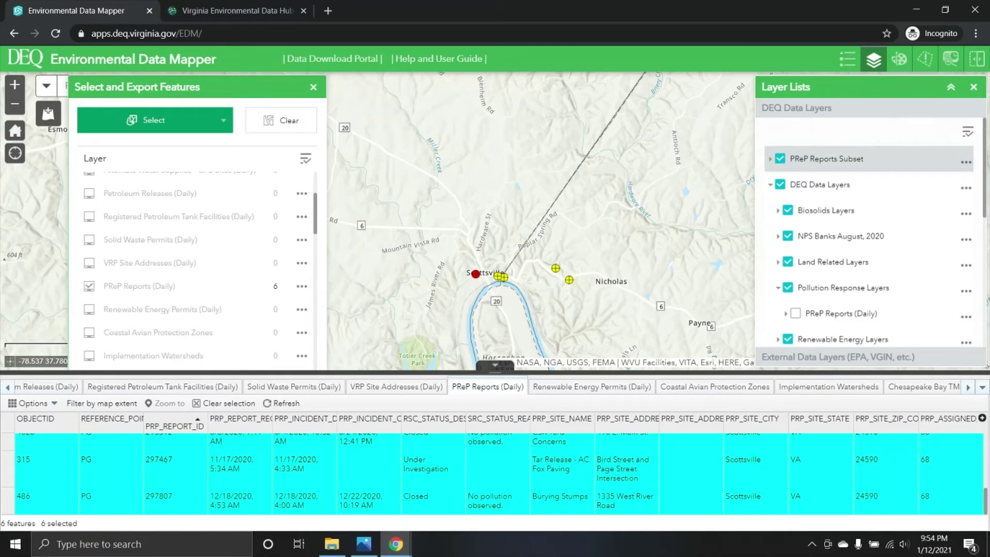
left_click(495, 366)
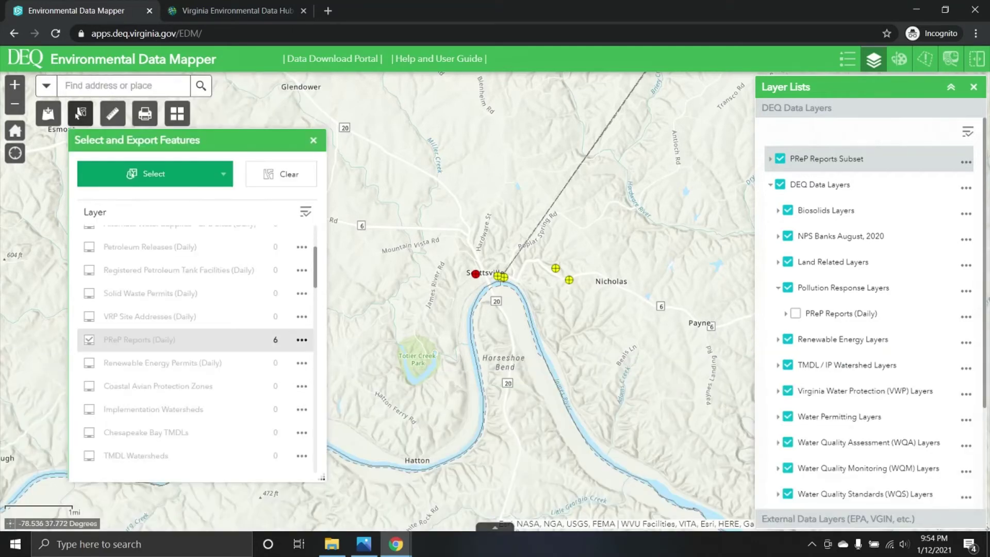
- Clear the six-report PReP selection so every layer, including PReP Reports Subset, shows 0 selected
left_click(302, 339)
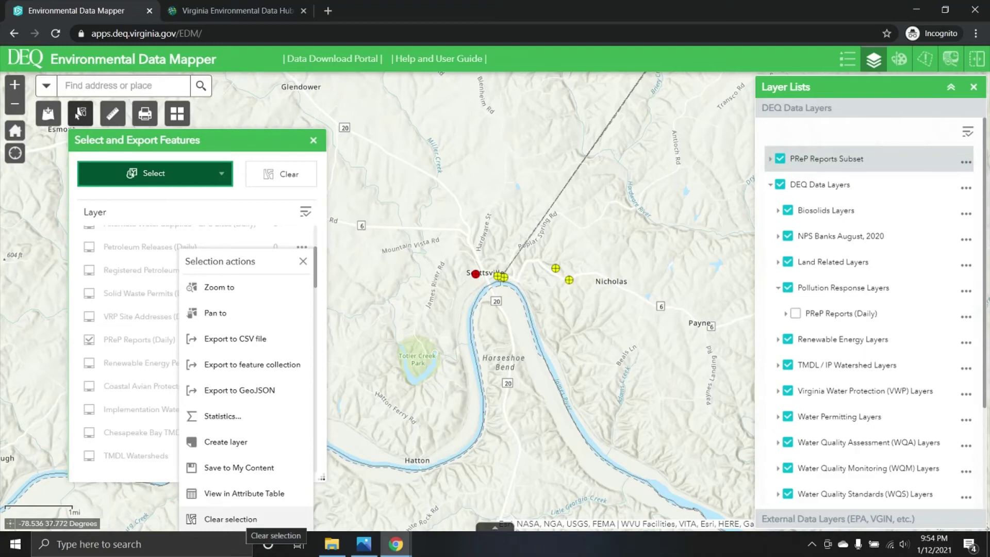
left_click(243, 519)
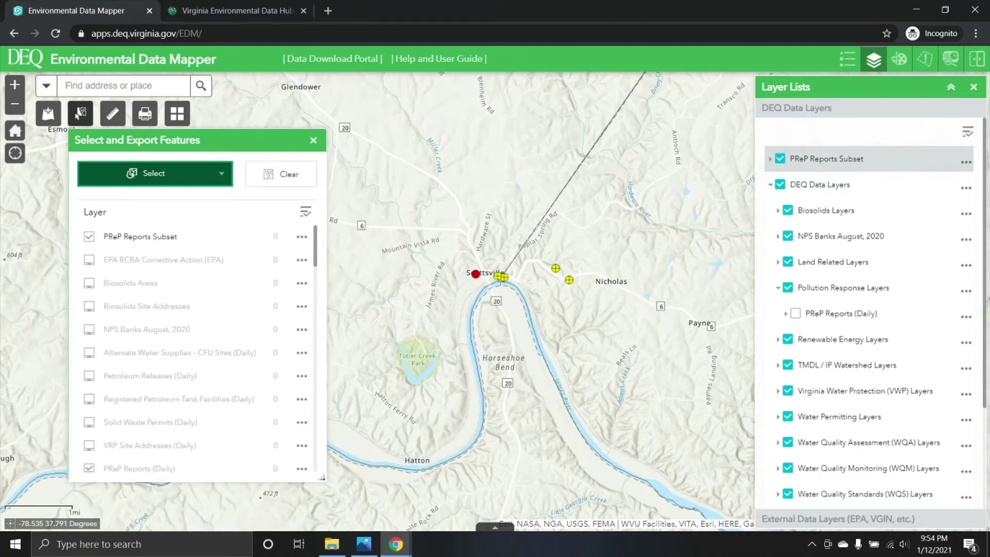
scroll(196, 351, "down", 2)
scroll(196, 351, "up", 2)
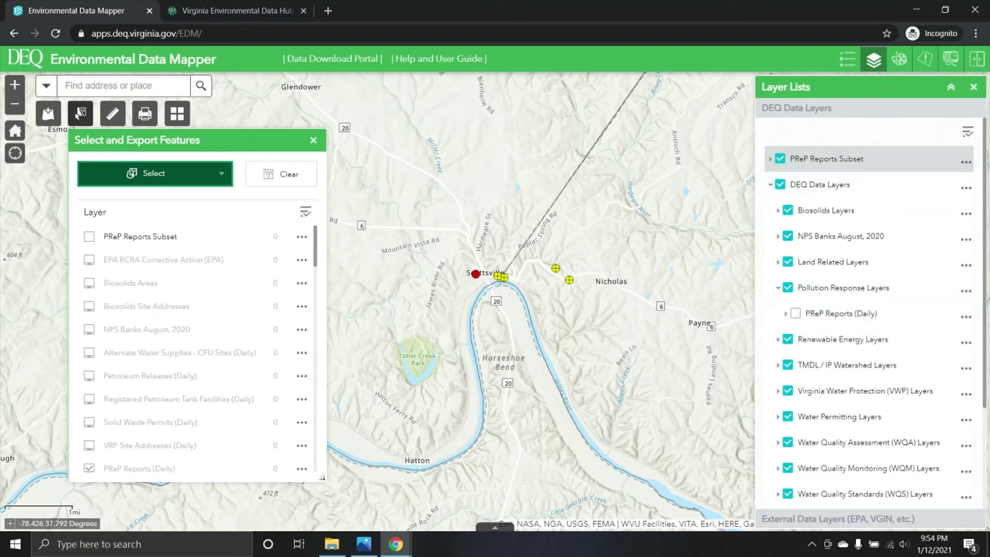
- Switch off the PReP Reports Subset layer in the Layer List
left_click(780, 159)
- Turn on PReP Reports (Daily) and move the map east along the river to Riverside Dr
left_click(795, 314)
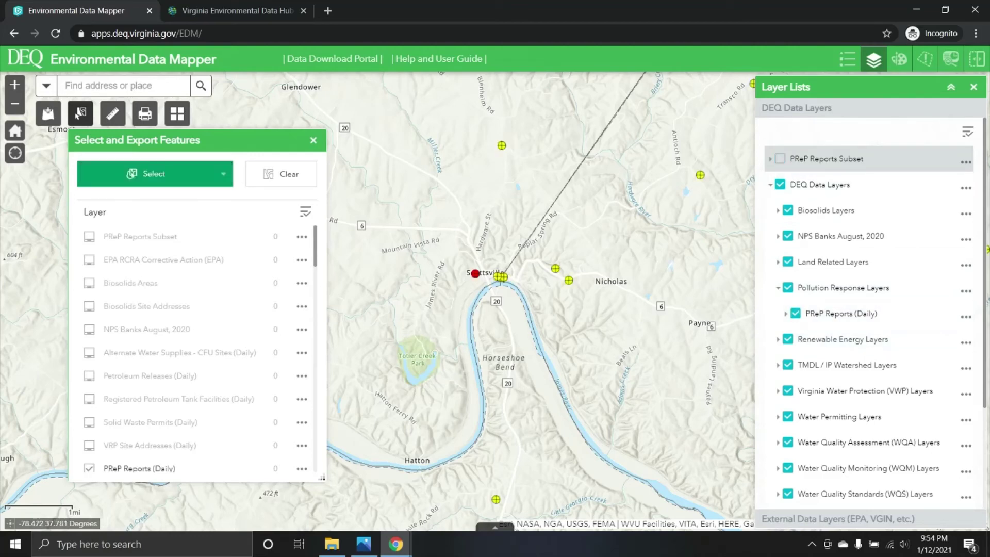
left_click_drag(502, 461, 521, 241)
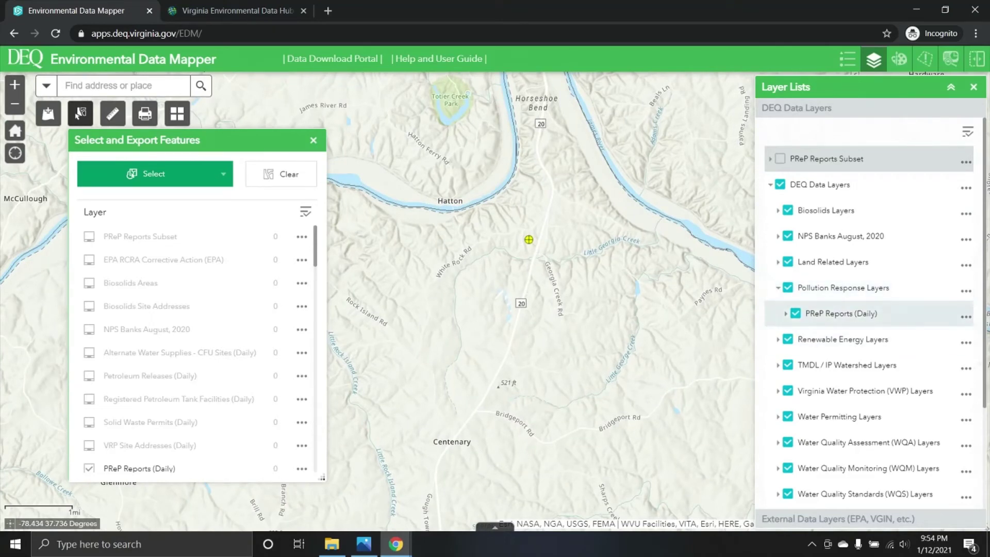
scroll(379, 340, "down", 2)
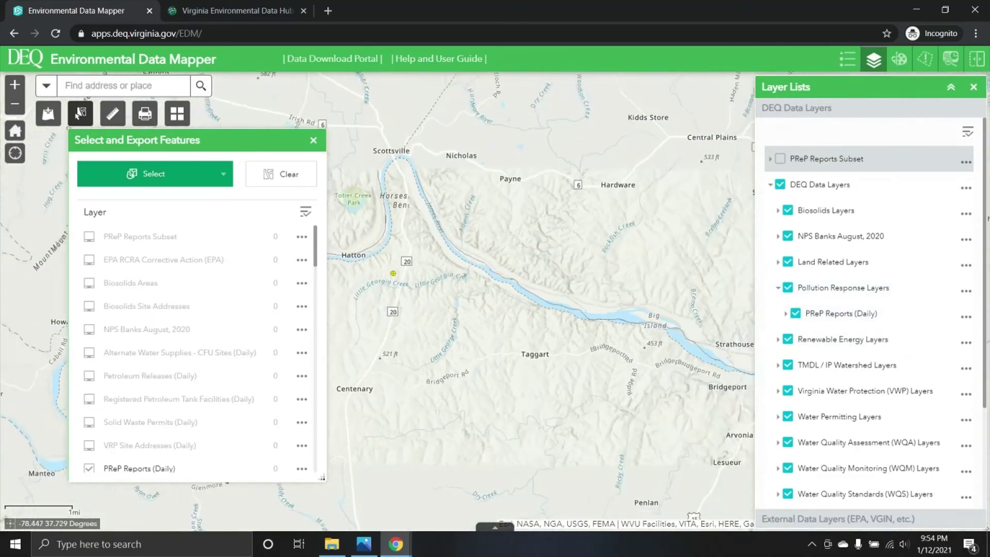
left_click_drag(640, 357, 496, 357)
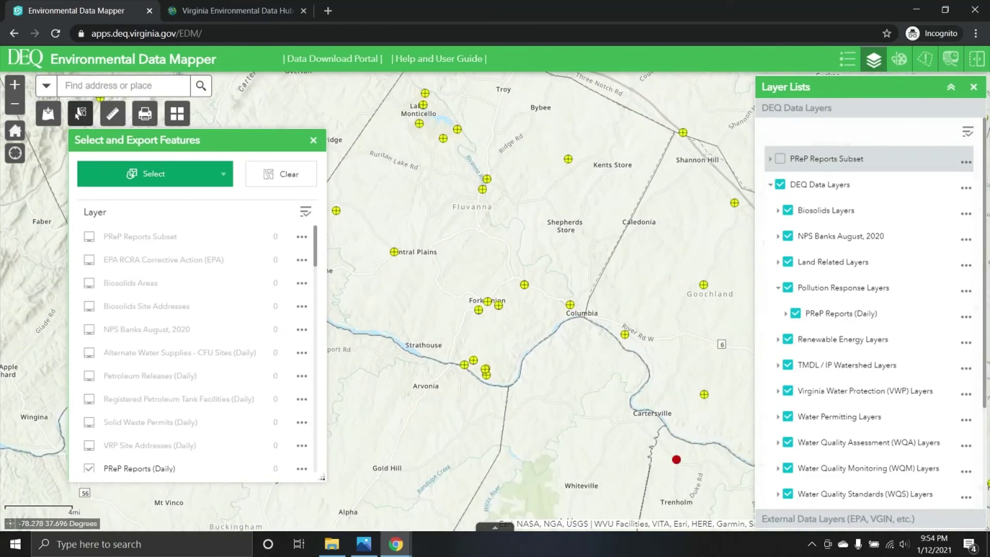
scroll(471, 385, "up", 2)
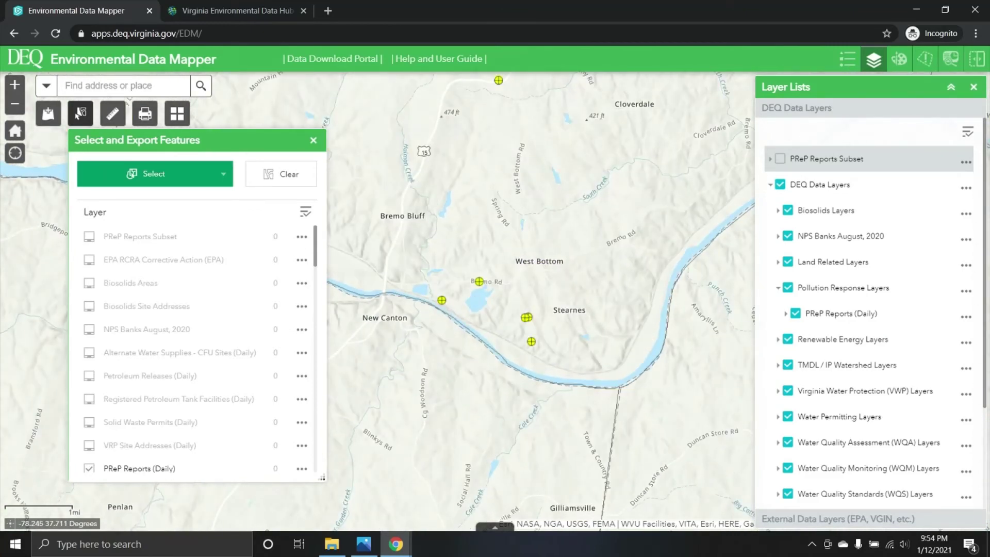
scroll(402, 325, "down", 3)
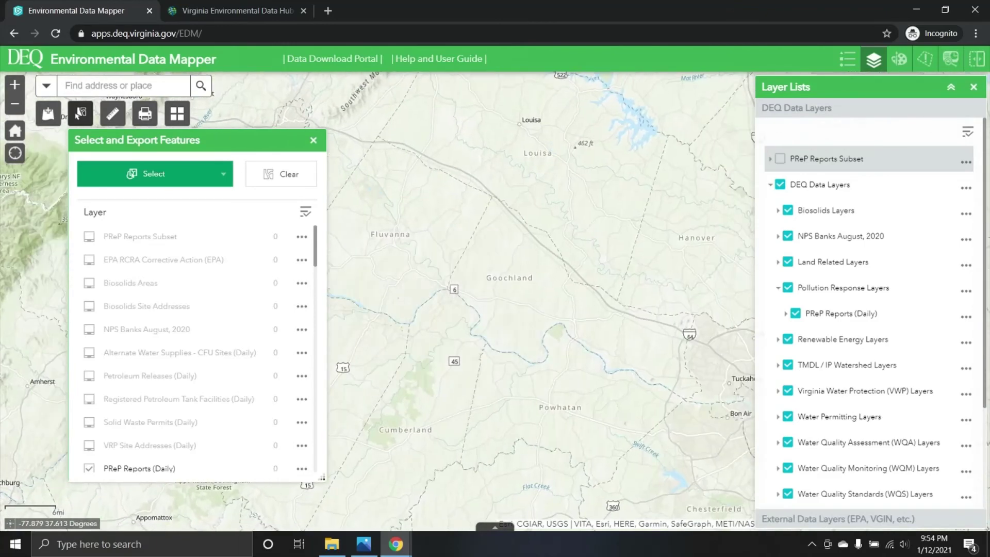
scroll(458, 311, "up", 3)
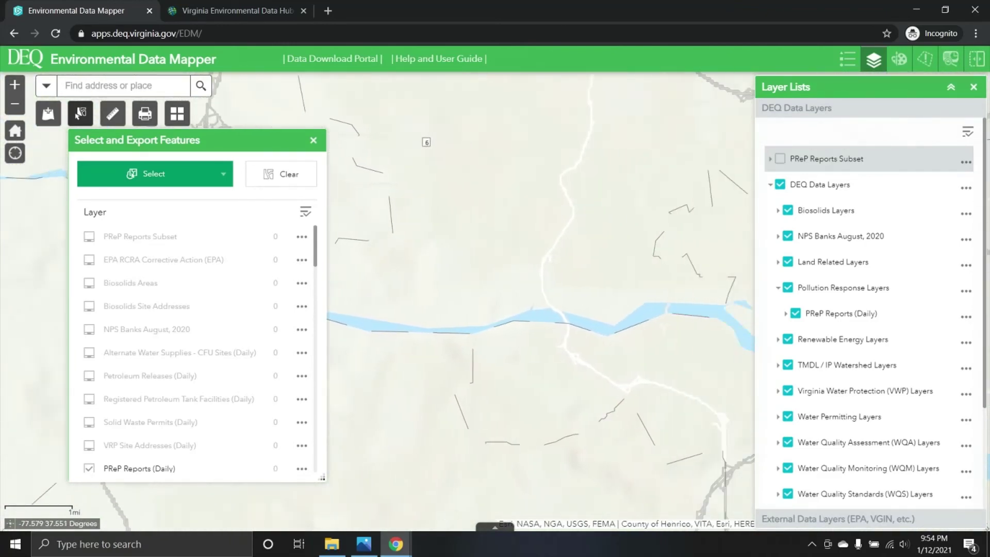
left_click_drag(541, 356, 476, 356)
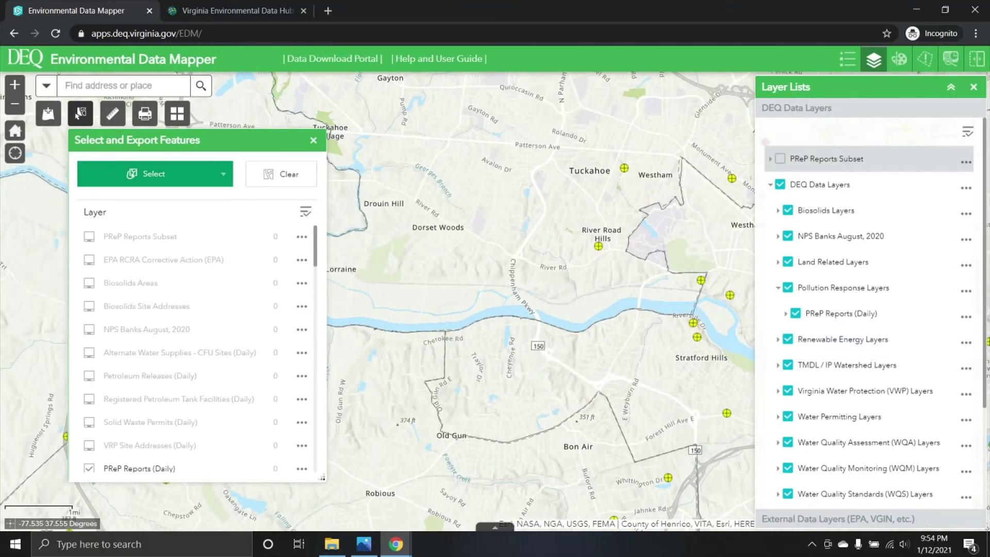
scroll(673, 331, "up", 1)
left_click_drag(673, 331, 532, 331)
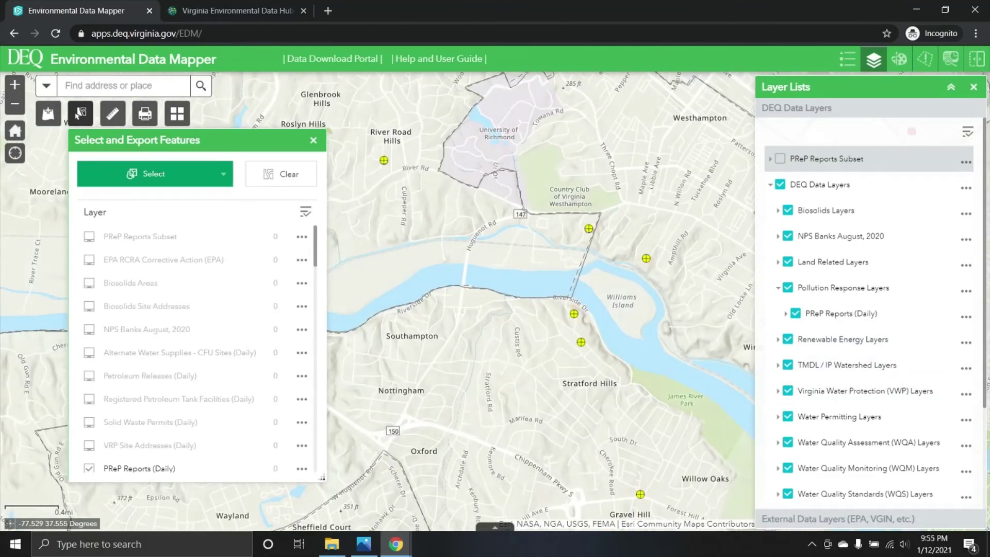
left_click_drag(568, 313, 502, 313)
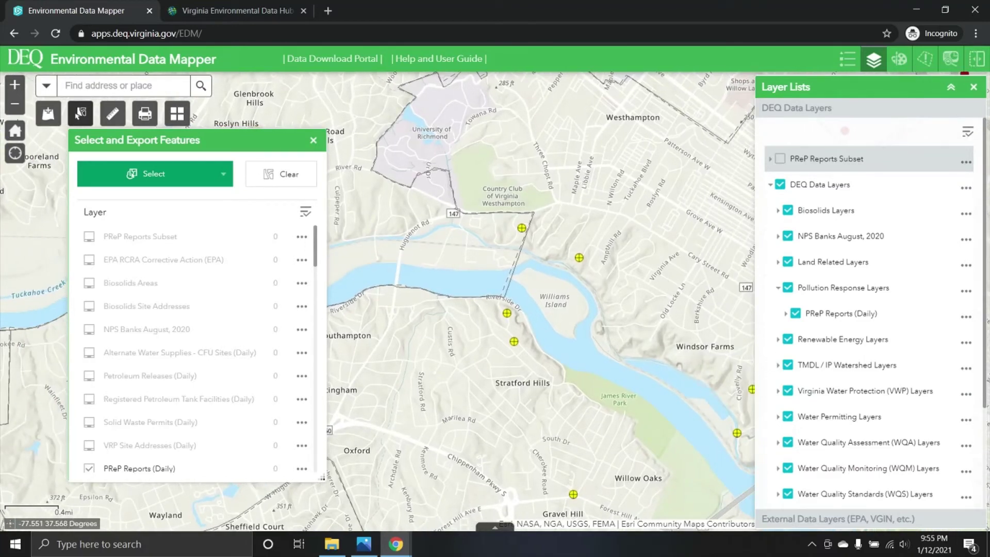
left_click_drag(351, 248, 341, 257)
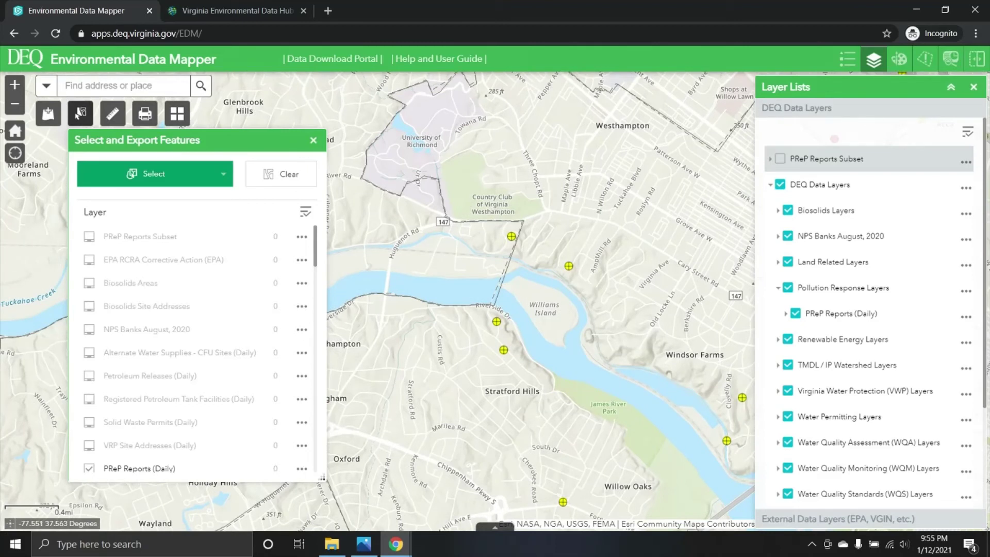
- Lasso-select the daily PReP report point near Riverside Dr
left_click(154, 174)
left_click_drag(483, 303, 522, 321)
scroll(196, 404, "down", 1)
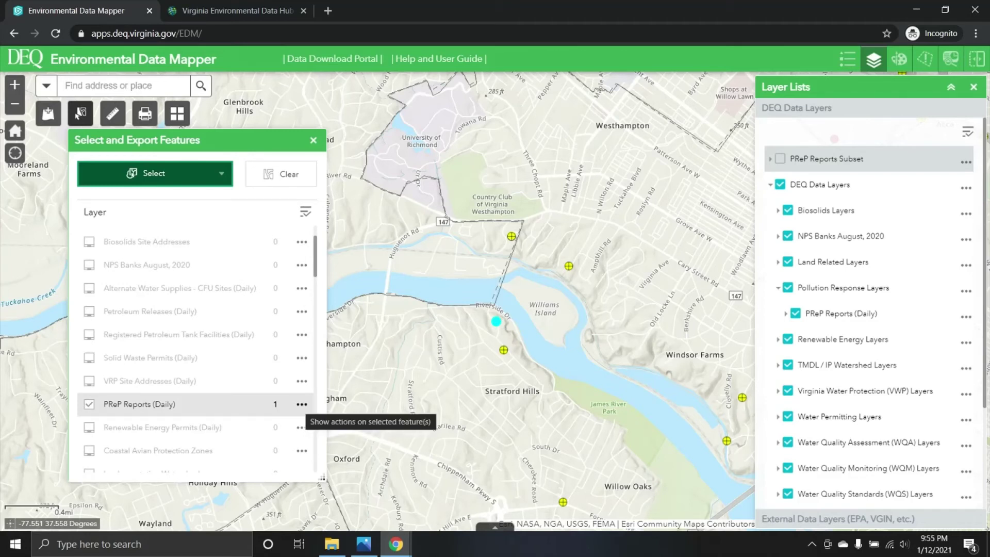
- Set the selected Riverside Dr report as the location of interest from its selection actions
left_click(302, 405)
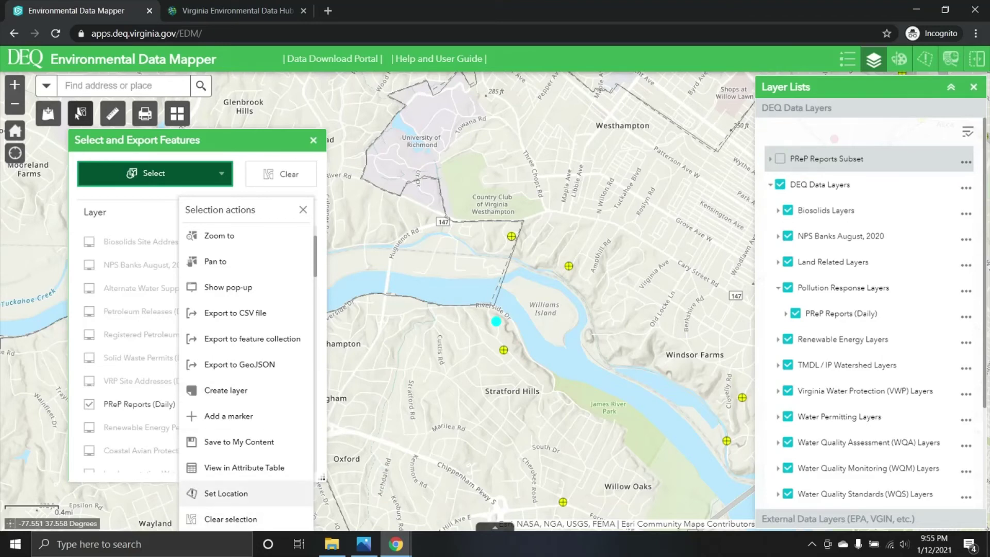
left_click(225, 493)
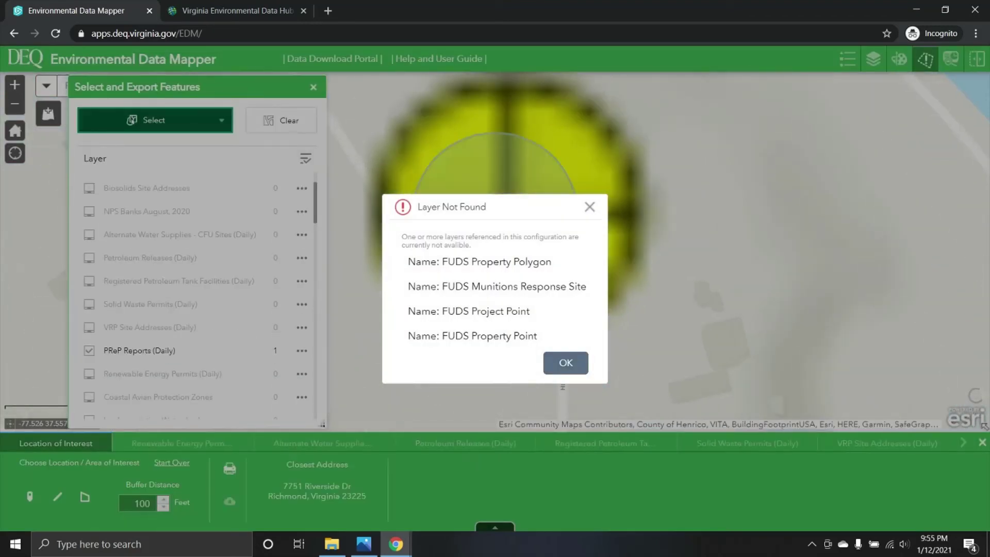
- Dismiss the missing-layers warning, change the buffer distance to 1000, and close the buffer results
left_click(566, 362)
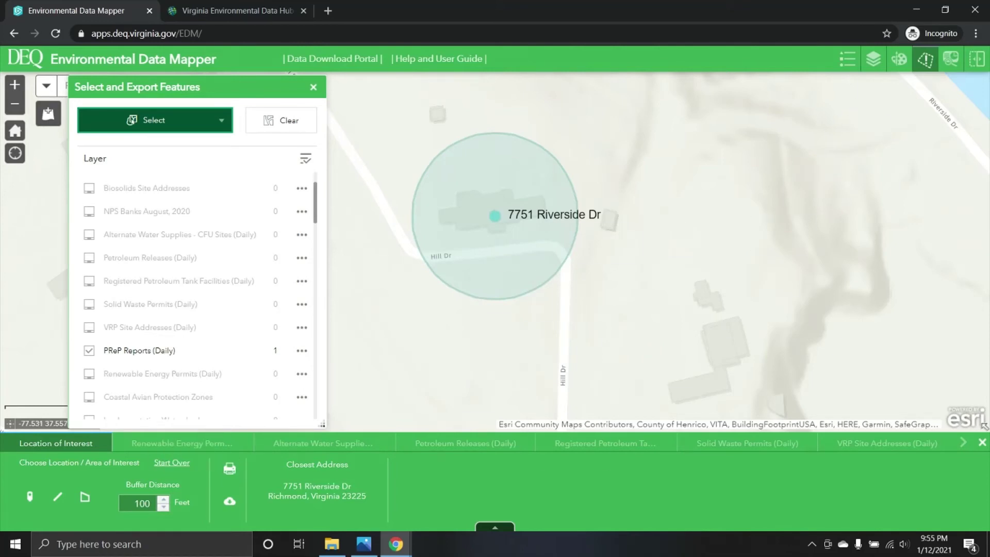
left_click_drag(132, 503, 151, 503)
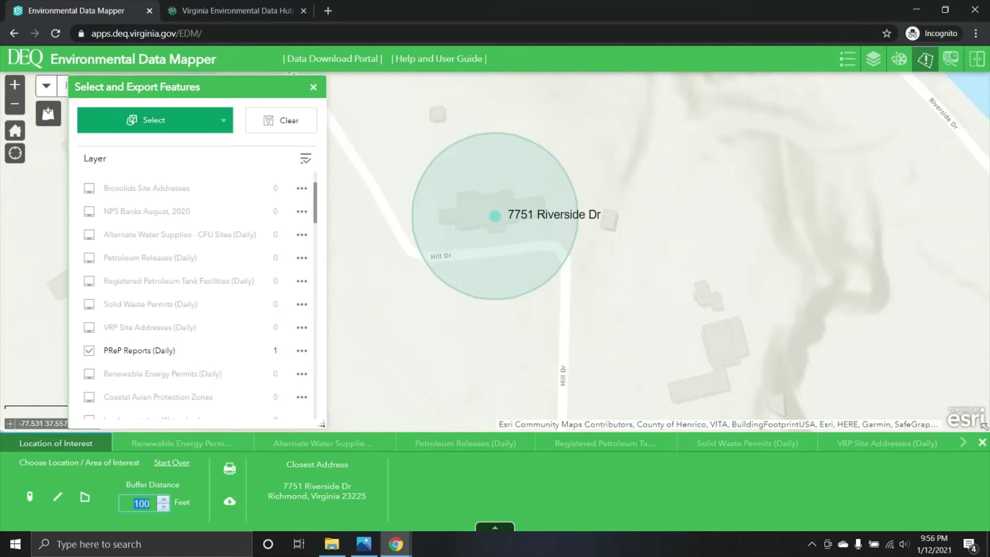
type("1000")
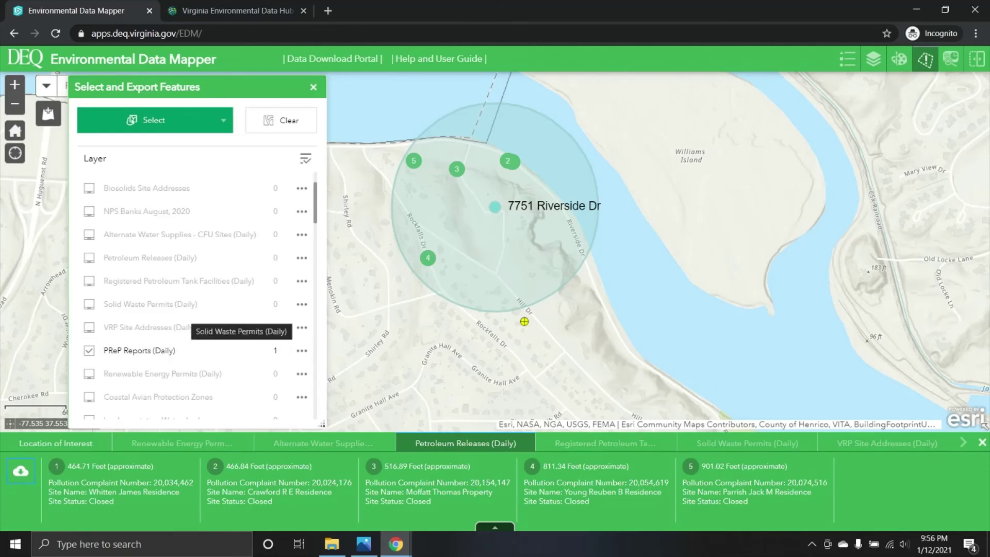
left_click(983, 443)
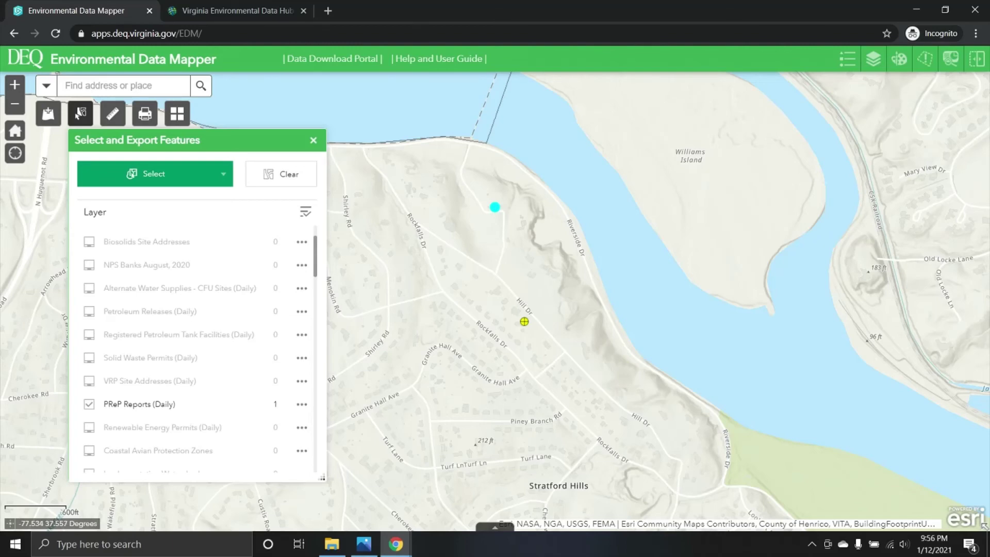
- Clear the PReP selection and zoom the map out
left_click(282, 173)
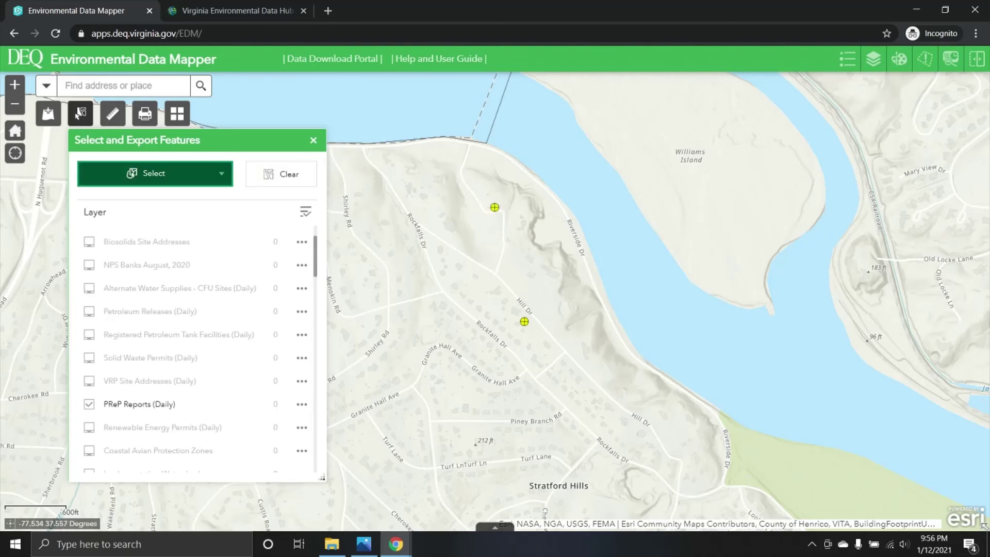
scroll(196, 349, "down", 3)
scroll(440, 333, "down", 3)
left_click_drag(399, 350, 543, 285)
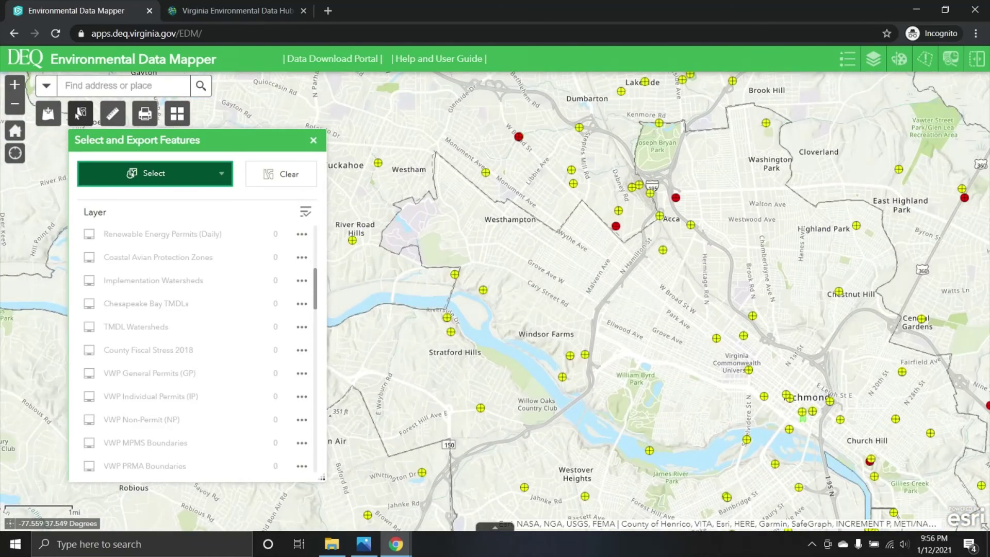
- Open the Layer List and pan the map west of Richmond
left_click(873, 59)
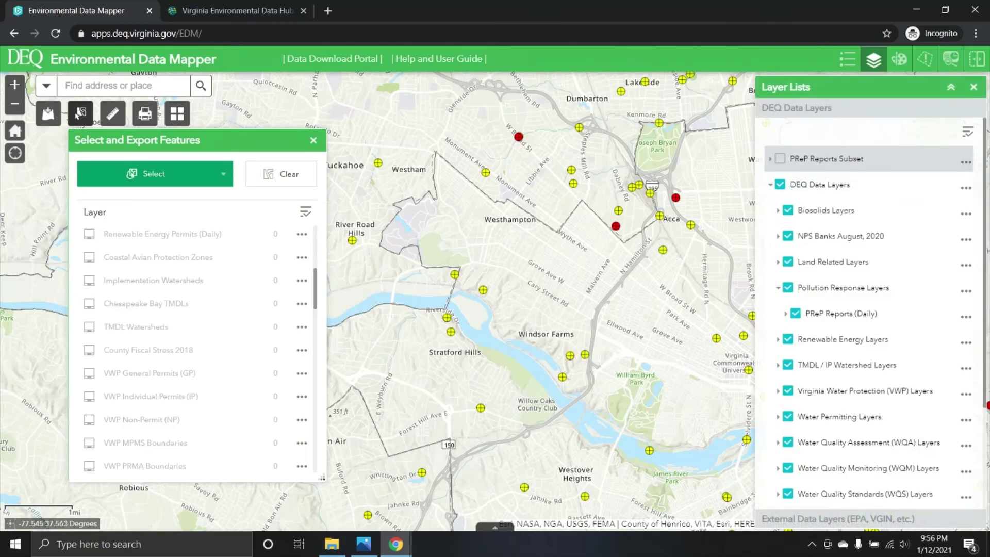
left_click_drag(396, 285, 670, 250)
scroll(439, 308, "up", 1)
scroll(439, 307, "down", 2)
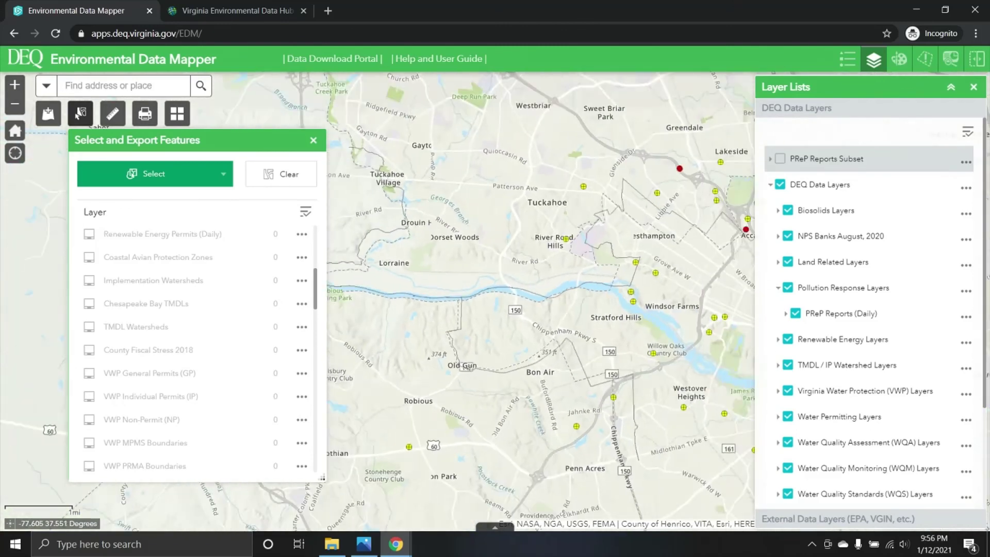
left_click_drag(526, 261, 739, 268)
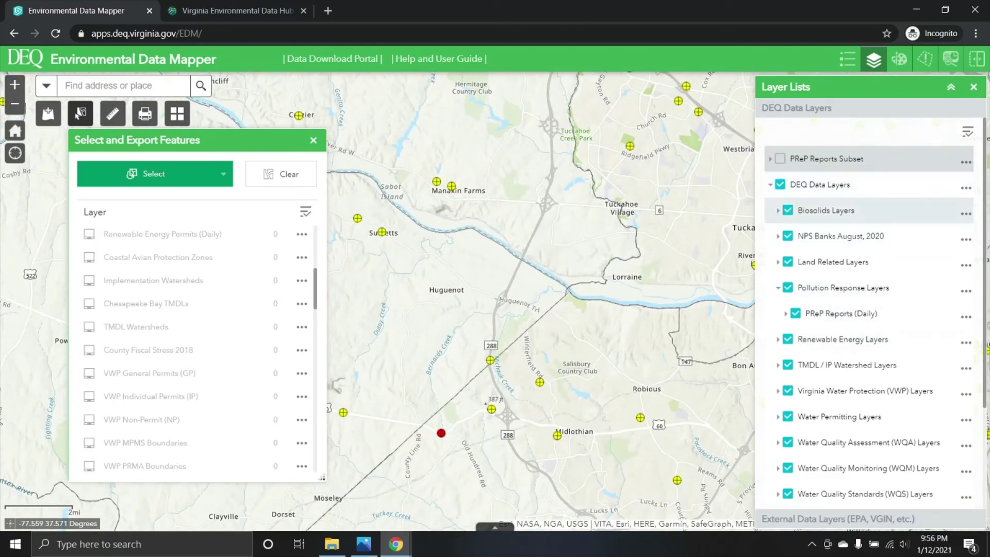
- Show Biosolids Areas, Petroleum Releases and Registered Petroleum Tank Facilities, then lasso an area near Manakin Farms
left_click(778, 210)
left_click(795, 236)
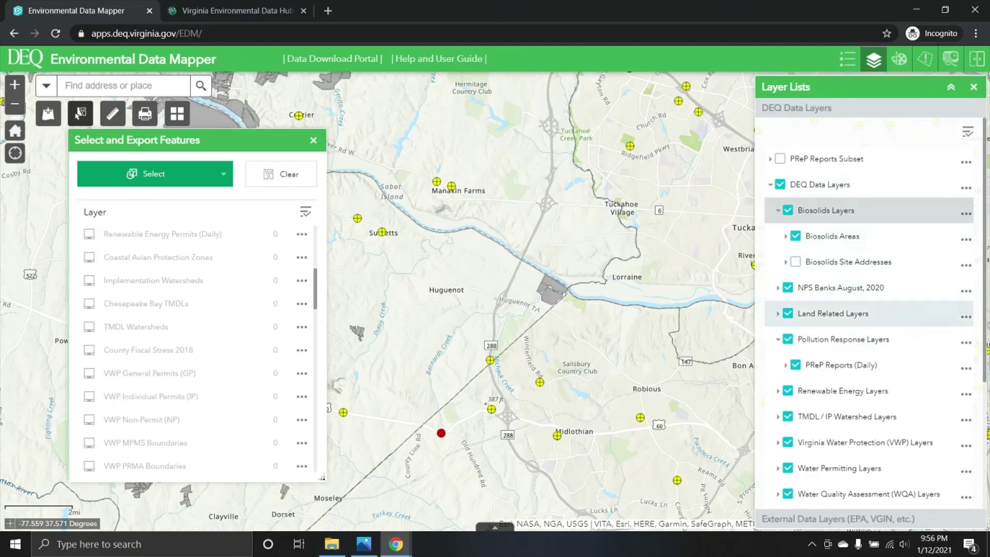
left_click(777, 314)
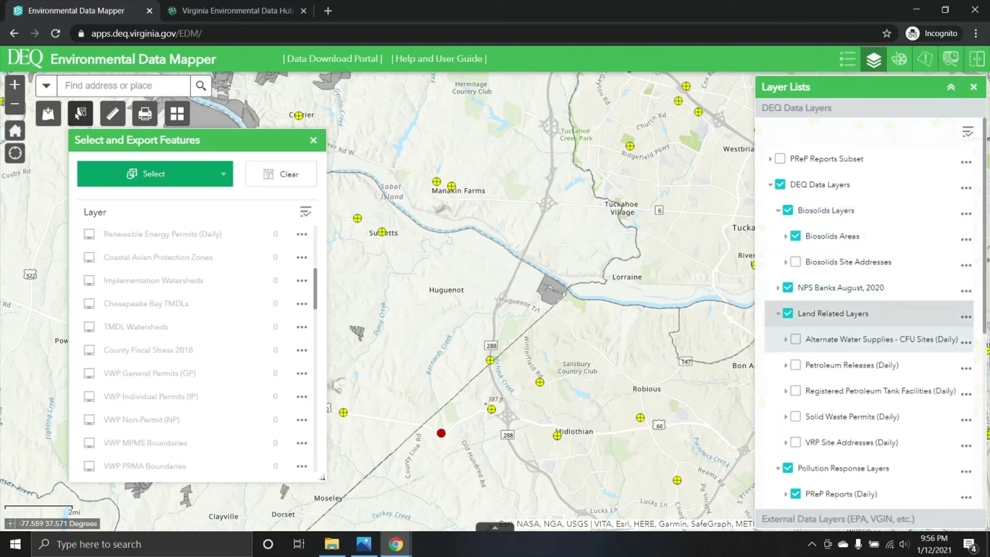
left_click(796, 364)
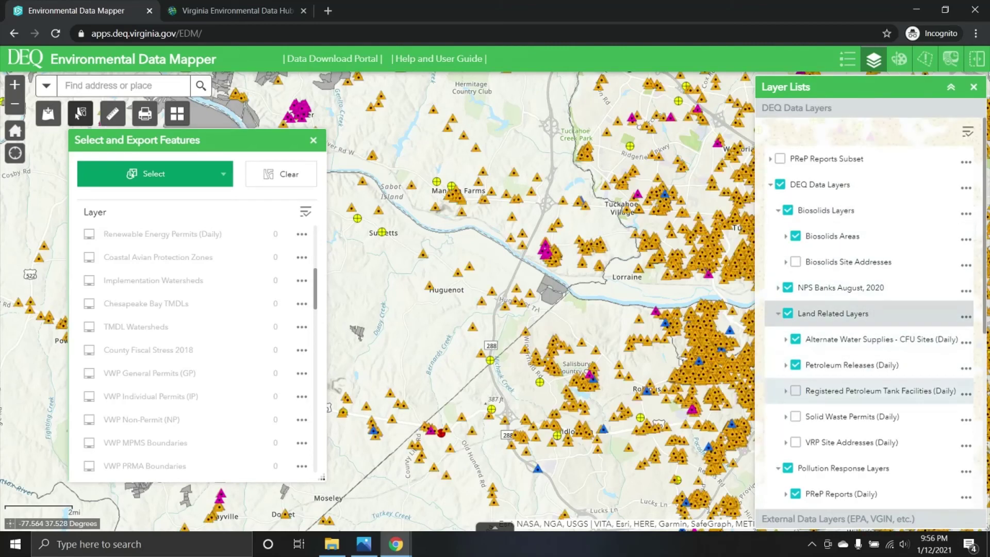
left_click(796, 390)
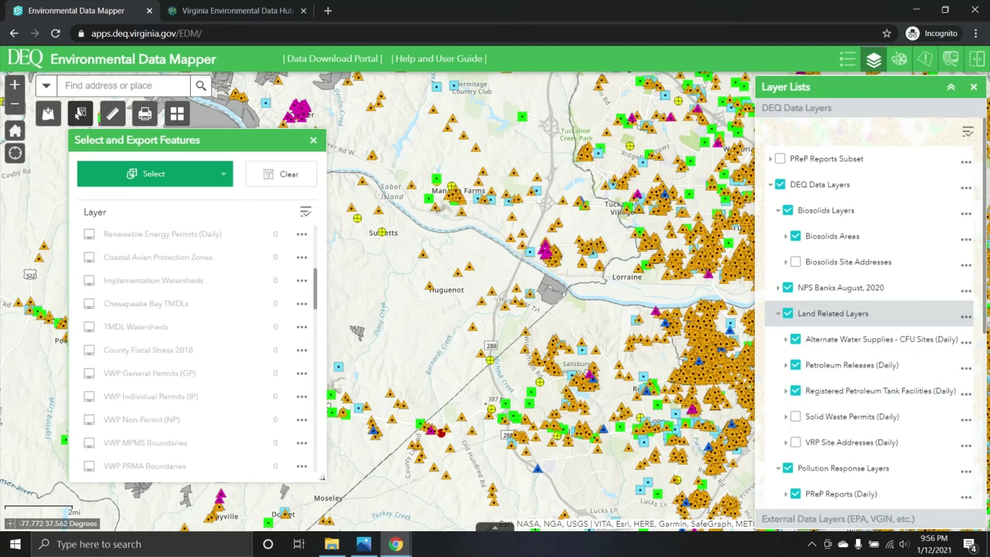
left_click(154, 173)
left_click_drag(548, 157, 451, 298)
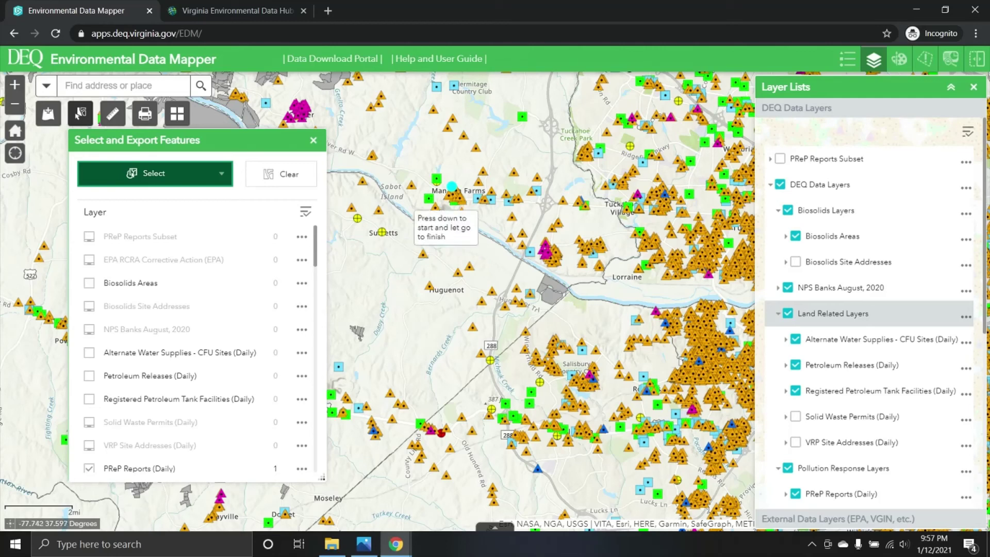
- Lasso from Sabot Island to Huguenot and exclude PReP Reports (Daily) from selectable layers
mouse_move(475, 151)
left_mouse_down()
mouse_move(407, 167)
mouse_move(593, 341)
mouse_move(637, 219)
left_mouse_up()
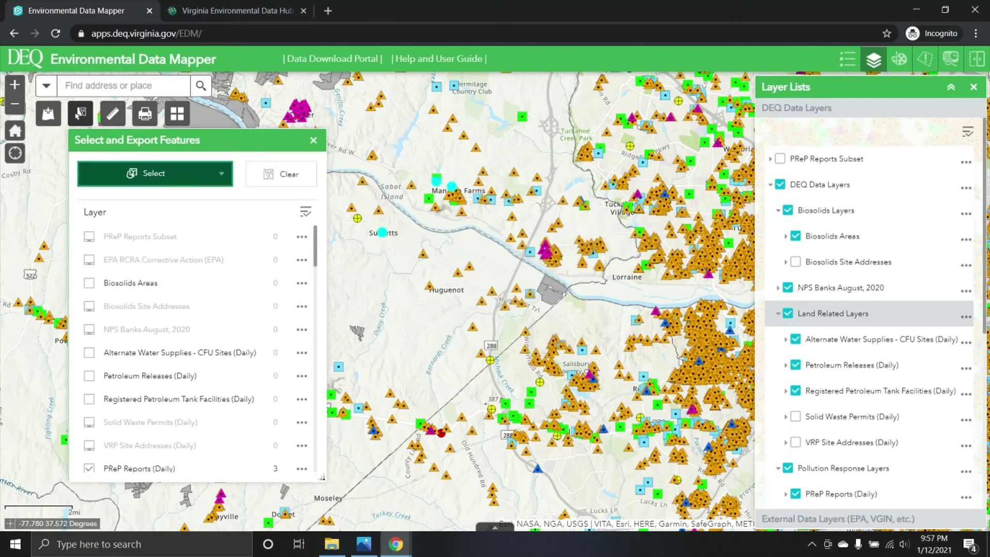
scroll(206, 404, "down", 1)
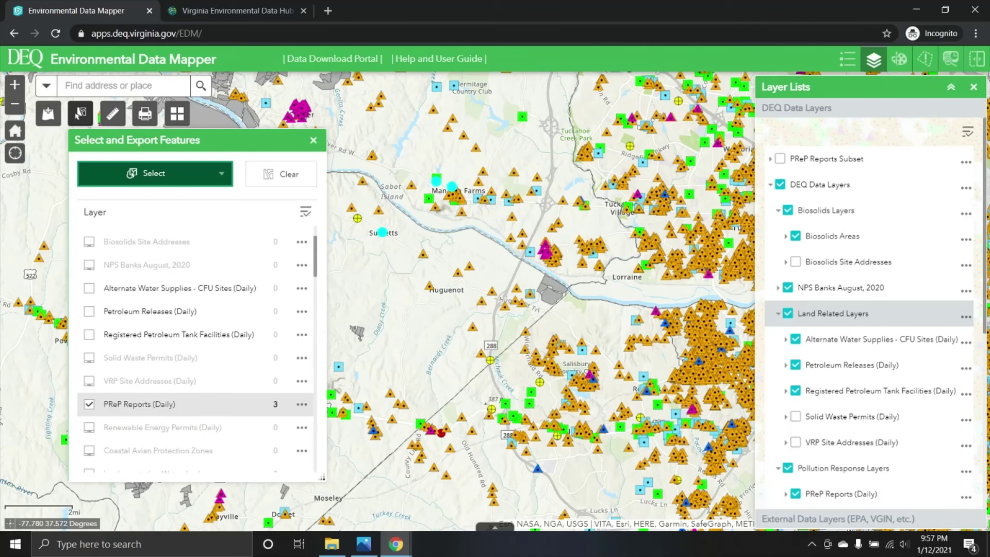
left_click(89, 404)
scroll(91, 333, "up", 1)
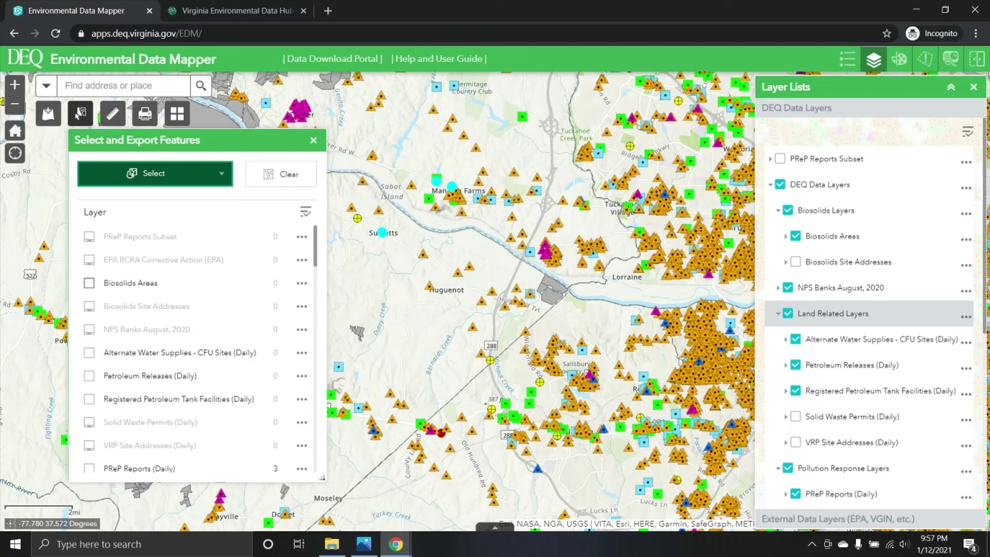
- Include Biosolids Areas, Alternate Water Supplies, Petroleum Releases and tank facilities, then lasso around Huguenot
left_click(90, 282)
left_click(89, 352)
left_click(89, 376)
left_click(89, 398)
mouse_move(460, 158)
left_mouse_down()
mouse_move(414, 160)
mouse_move(477, 359)
mouse_move(647, 216)
mouse_move(463, 160)
left_mouse_up()
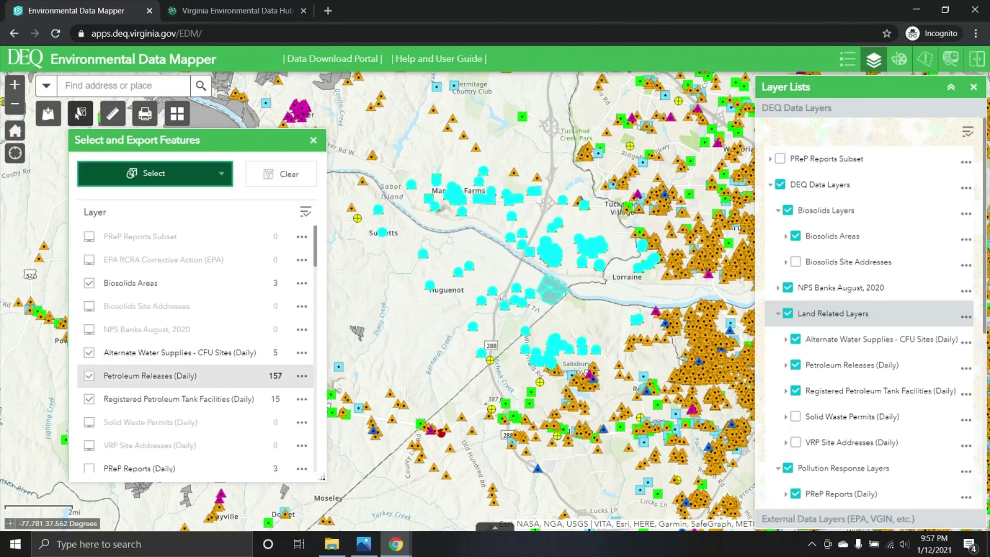